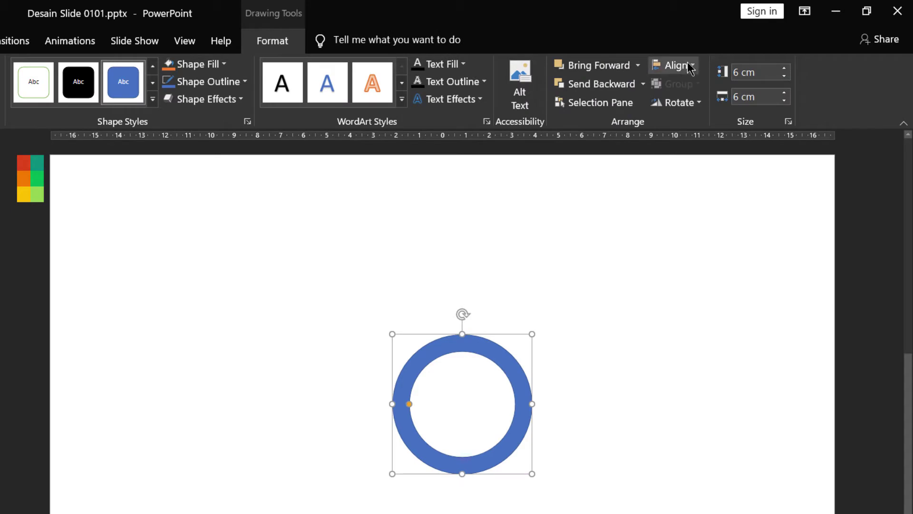
Center the blue ring on the slide both horizontally and vertically.
click(675, 65)
click(699, 105)
click(683, 66)
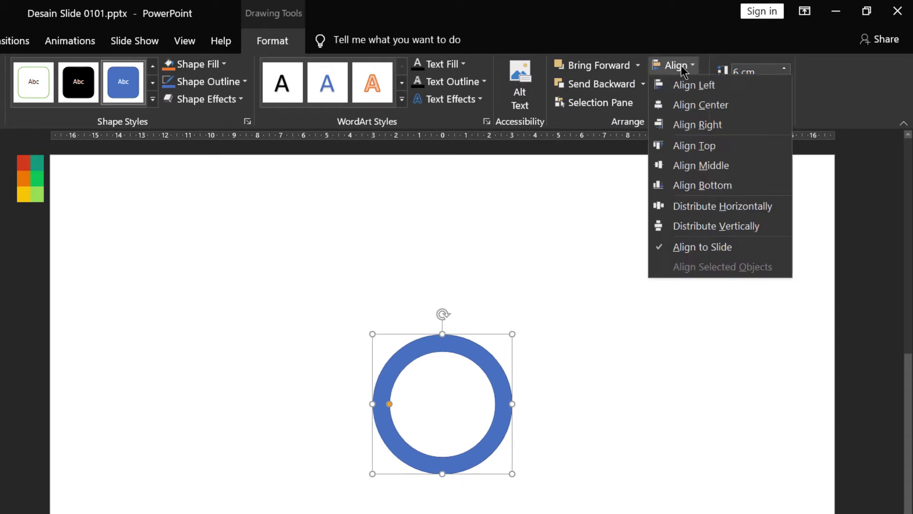
click(697, 167)
click(475, 273)
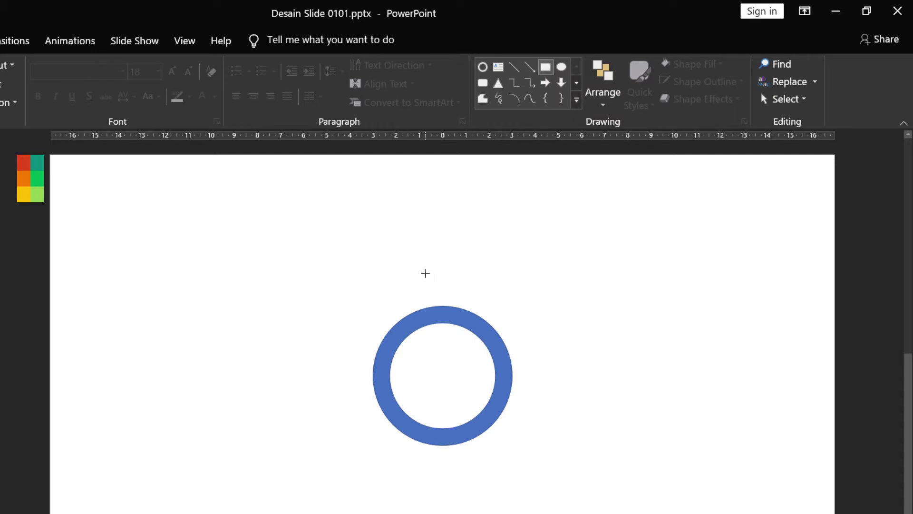
Draw a thin vertical rectangle about 8,68 cm high and 0,13 cm wide across the ring, and duplicate it twice.
drag(425, 273, 427, 474)
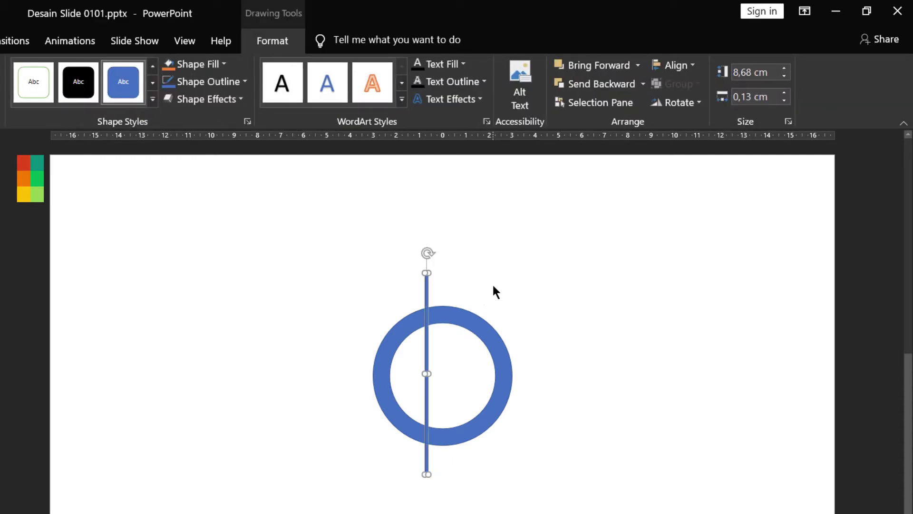
key(ctrl+d)
key(ctrl+d)
click(488, 256)
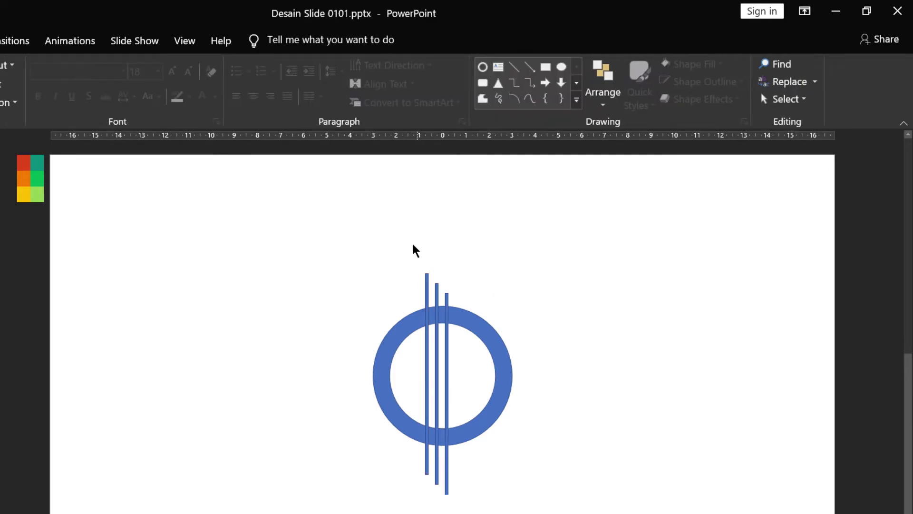
Align the three thin bars to the slide's center and middle so they overlap on the ring's center.
drag(404, 240, 481, 512)
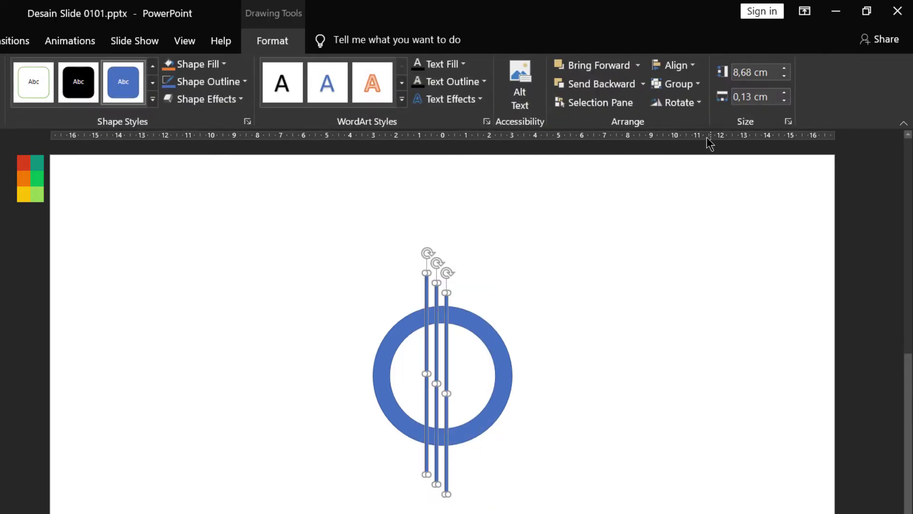
click(677, 66)
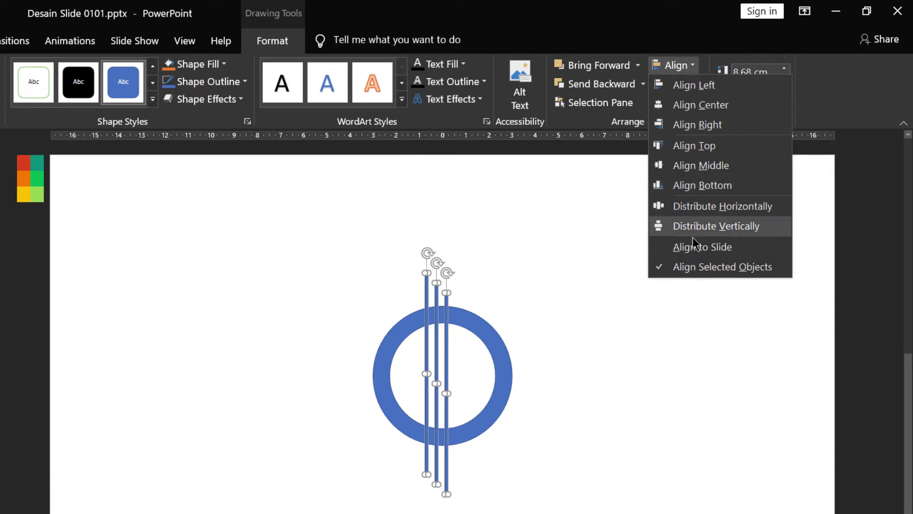
click(695, 246)
click(675, 65)
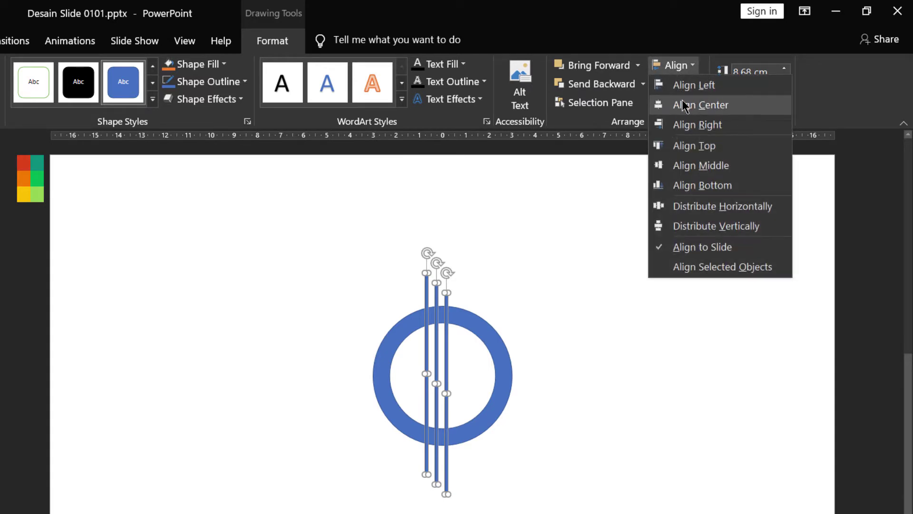
click(683, 105)
click(674, 65)
click(703, 166)
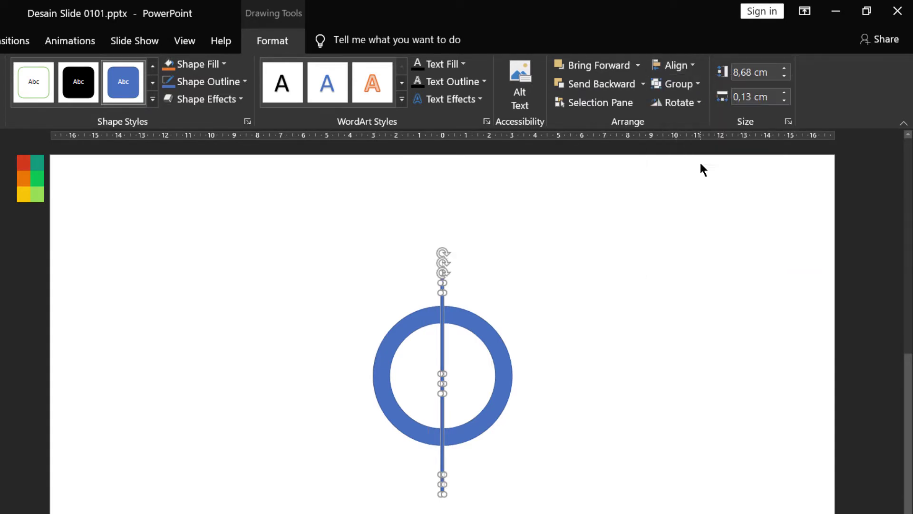
click(555, 281)
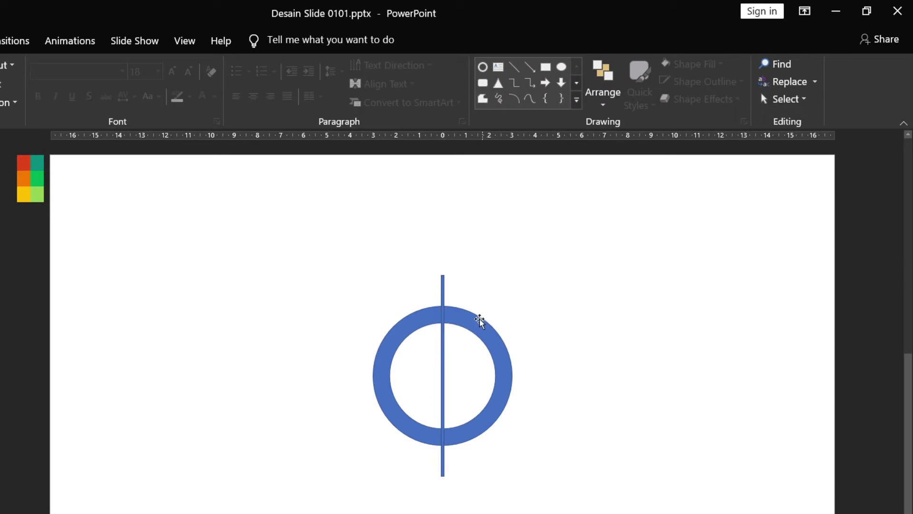
Set the rotation of the topmost thin bar to 60°.
click(443, 301)
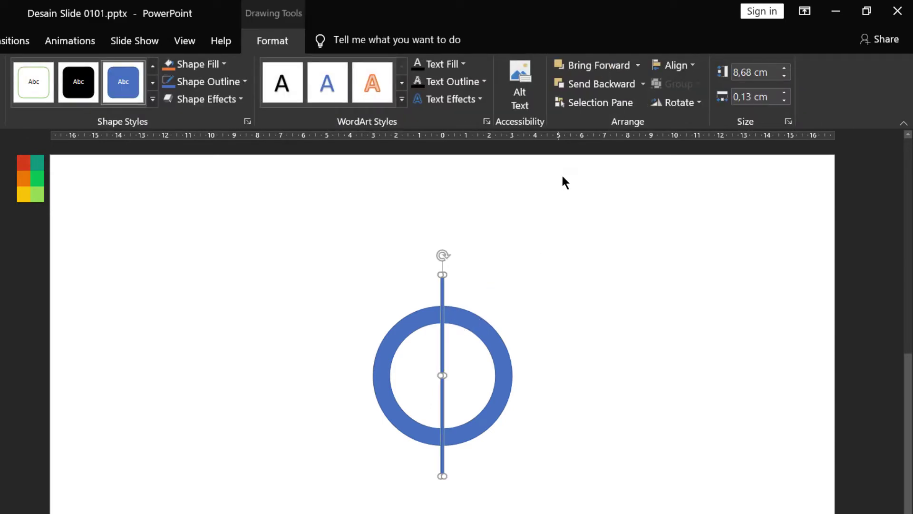
click(693, 103)
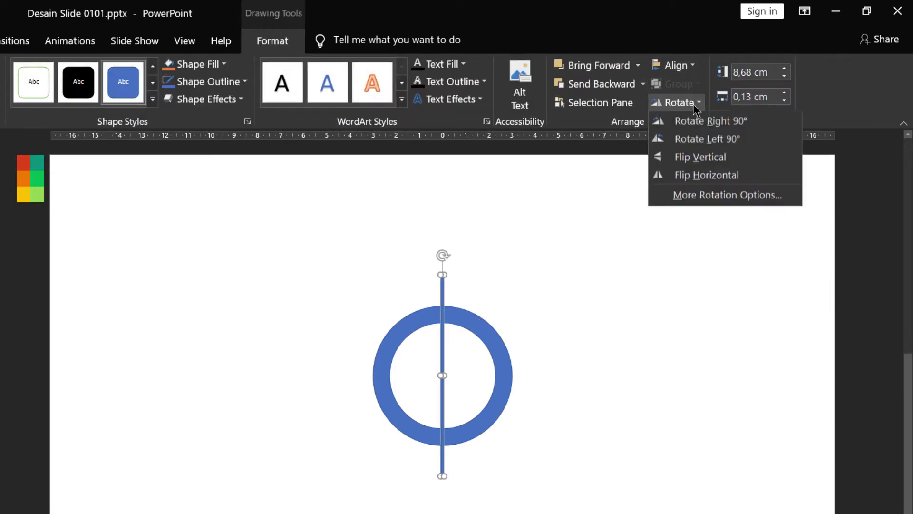
click(719, 196)
double_click(851, 285)
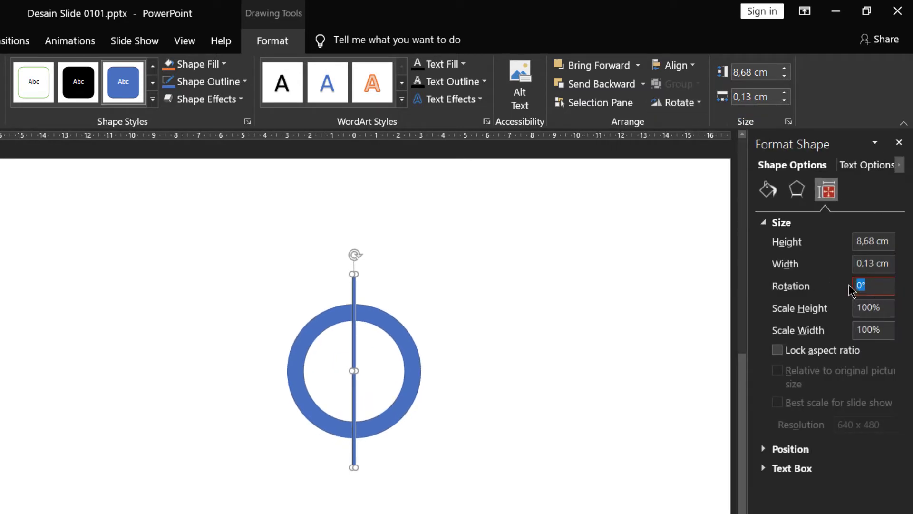
key(Return)
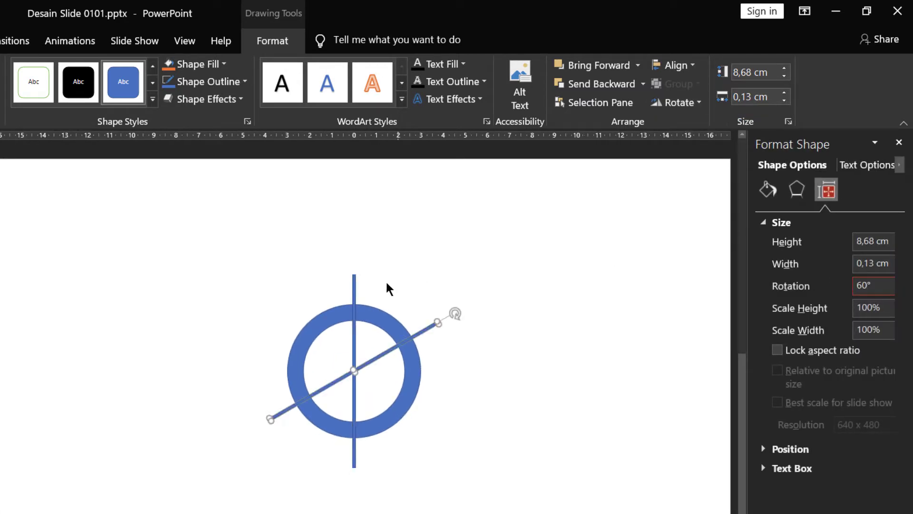
Set the rotation of a second vertical bar to -60° and close the shape formatting settings.
click(354, 296)
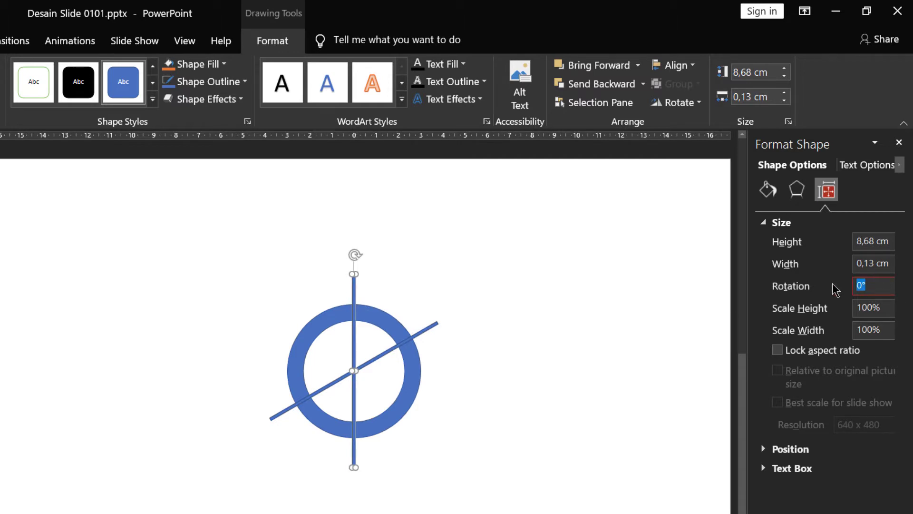
text(-60)
key(Return)
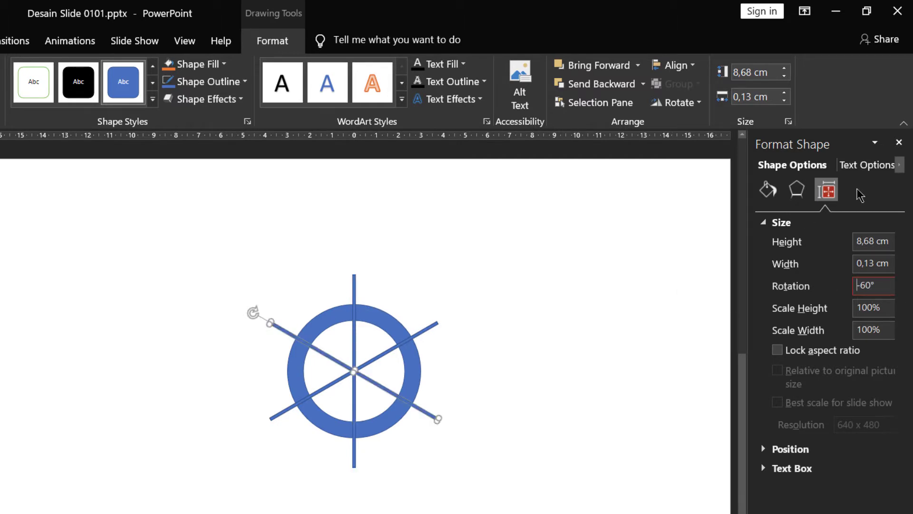
click(899, 143)
click(657, 287)
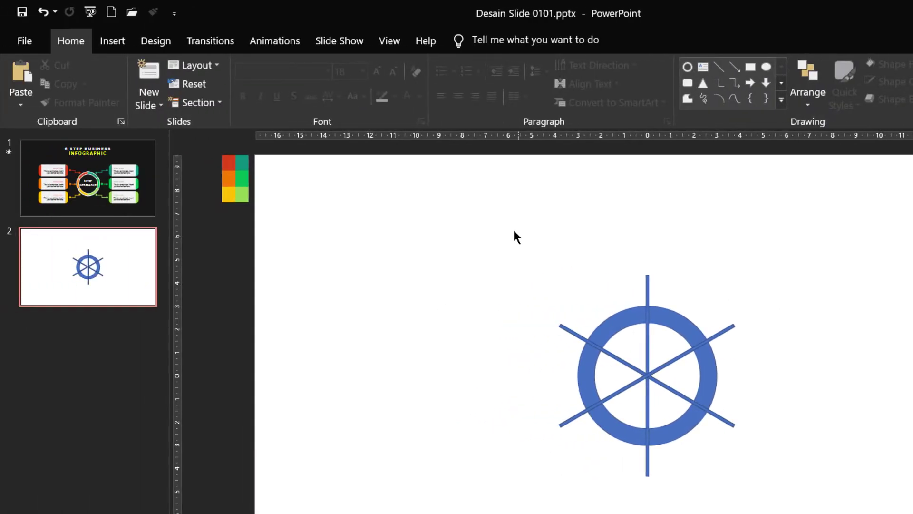
Merge the ring and the three crossing bars with the Fragment operation.
drag(423, 227, 707, 513)
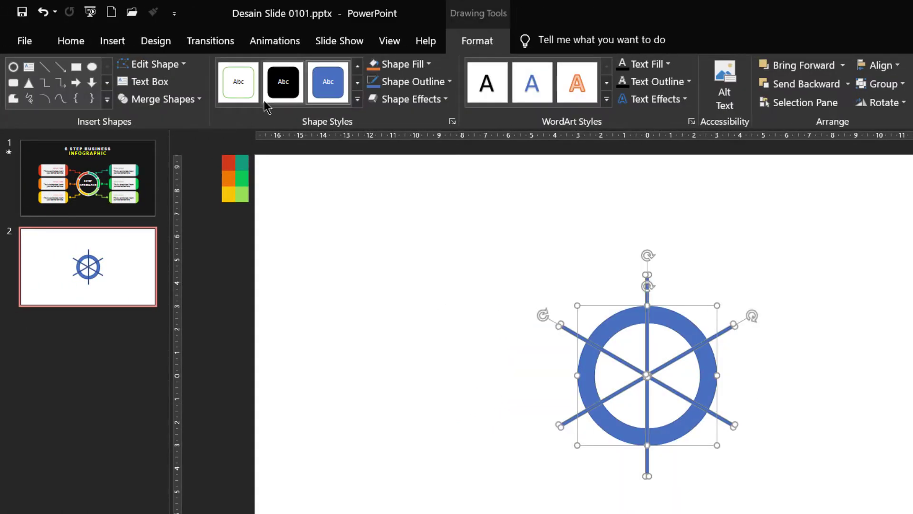
click(160, 98)
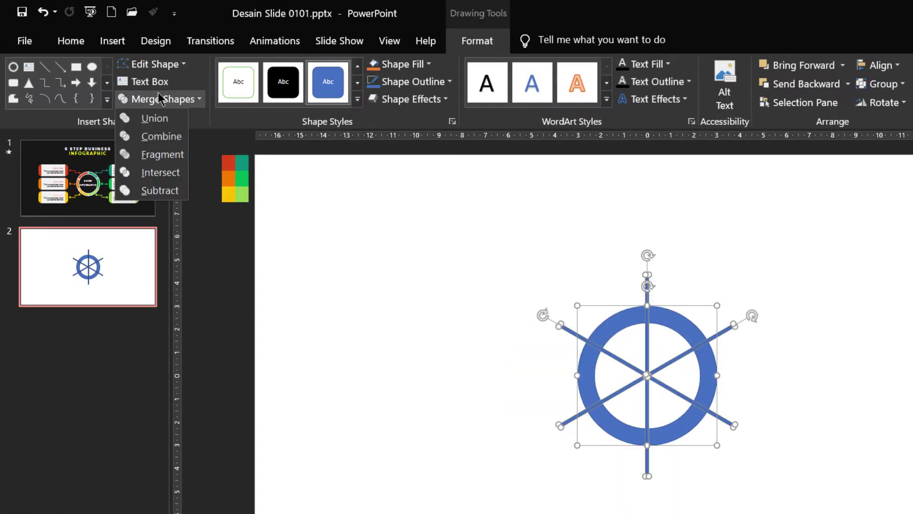
click(148, 155)
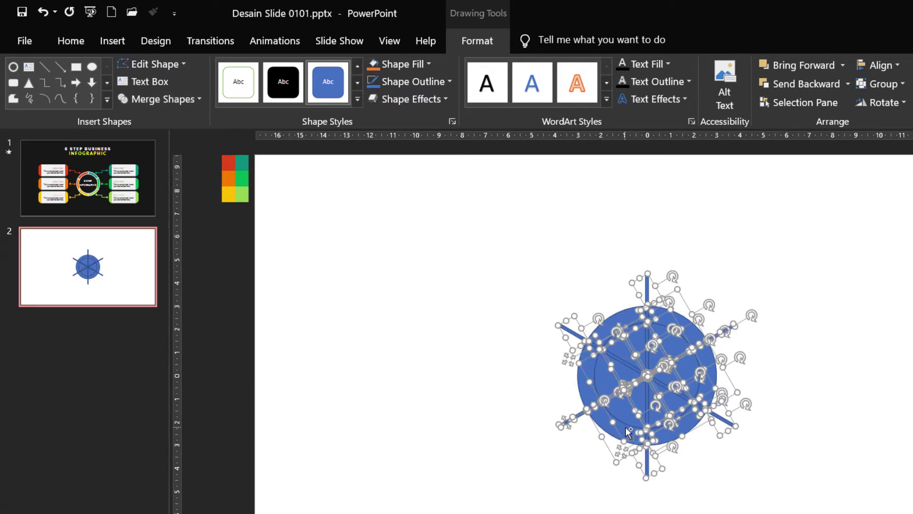
Delete the leftover bar and center fragments, keeping only the six ring segments.
ctrl+click(700, 331)
ctrl+click(692, 329)
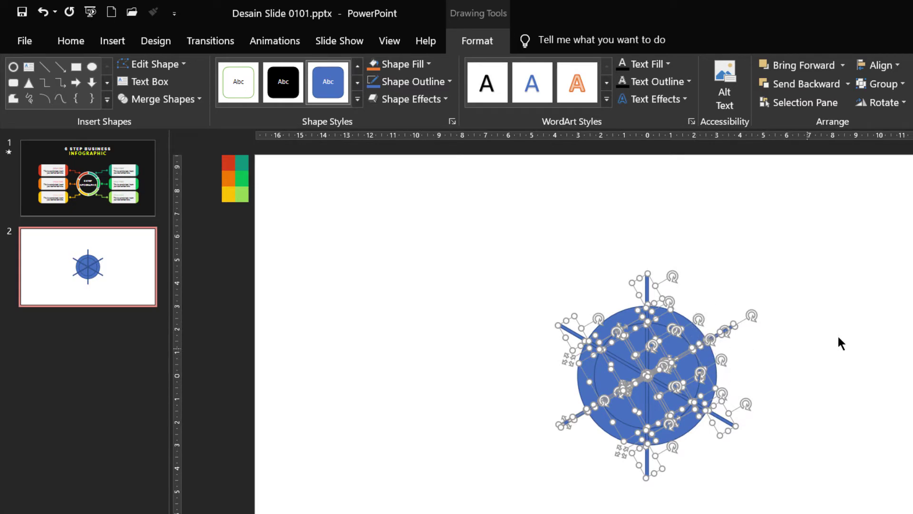
key(Delete)
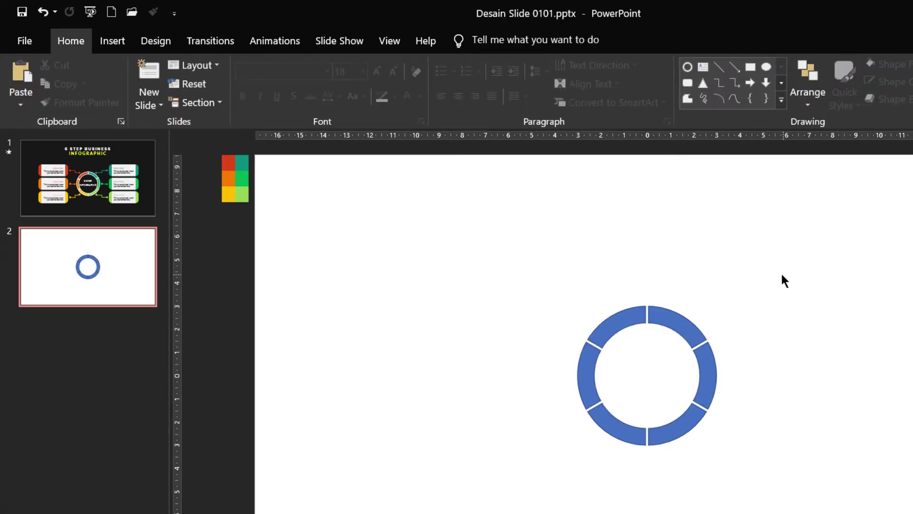
Set the outline weight of all six ring segments to 1½ pt.
drag(526, 237, 773, 494)
click(443, 82)
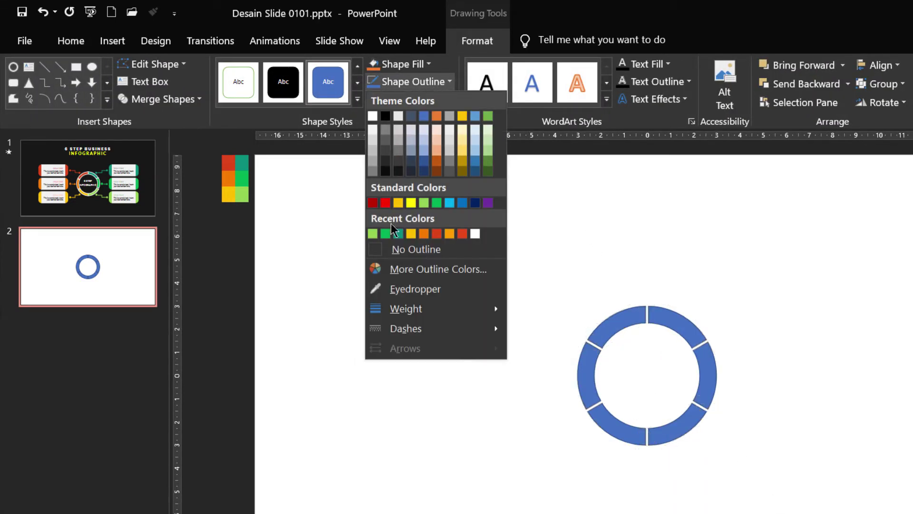
mouse_move(470, 314)
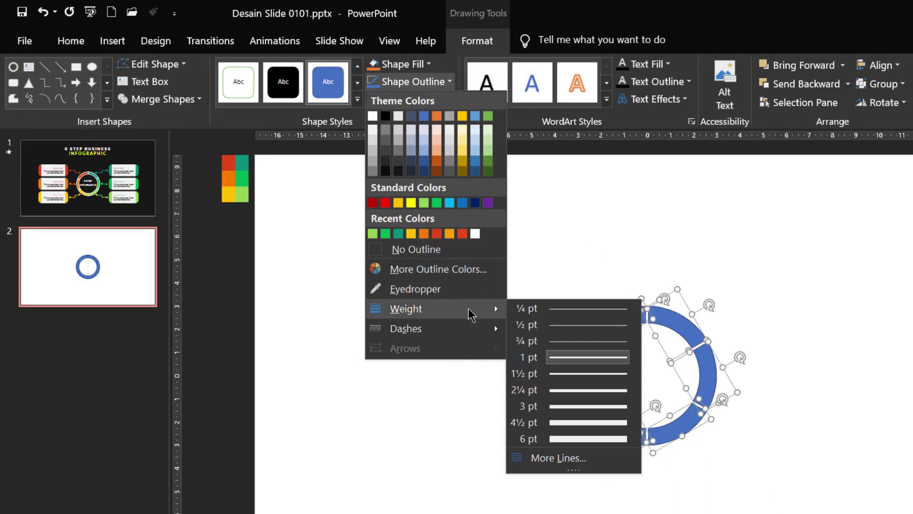
click(569, 372)
click(702, 322)
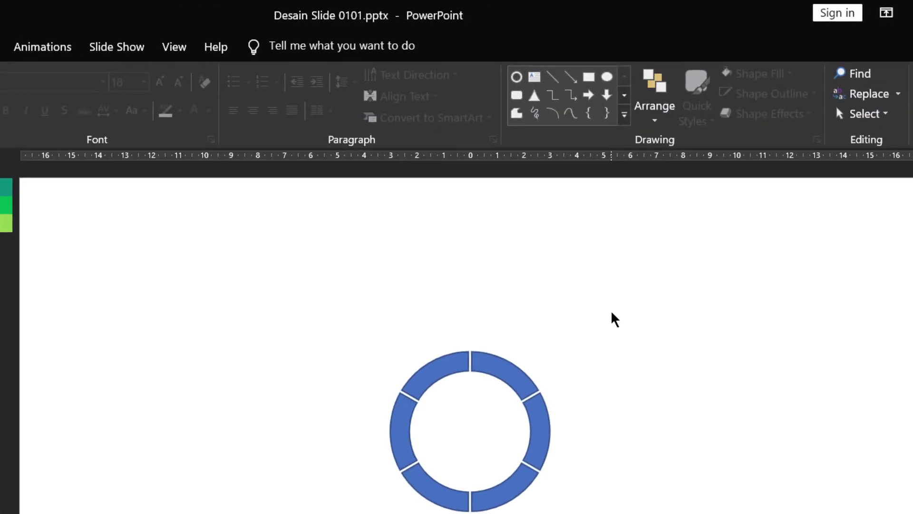
Insert a circle above the segmented ring and set its height and width to 0,5 cm.
click(607, 76)
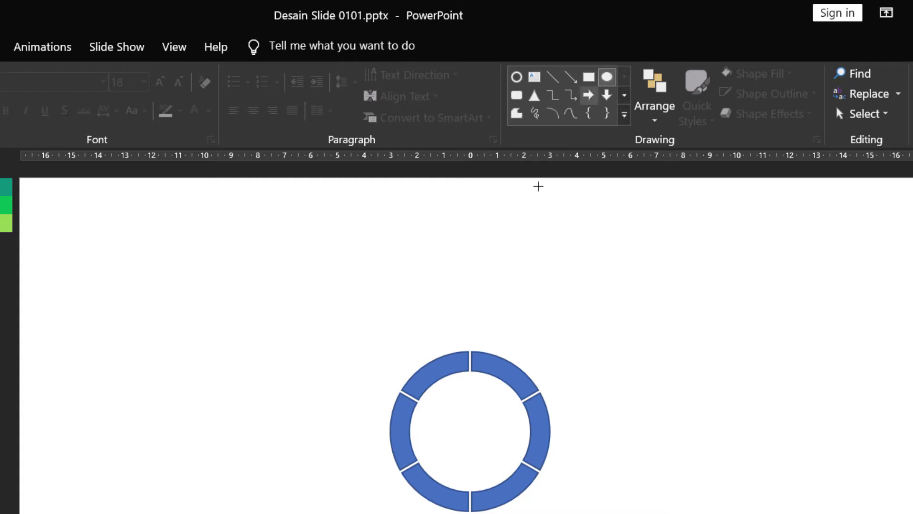
click(431, 276)
click(816, 85)
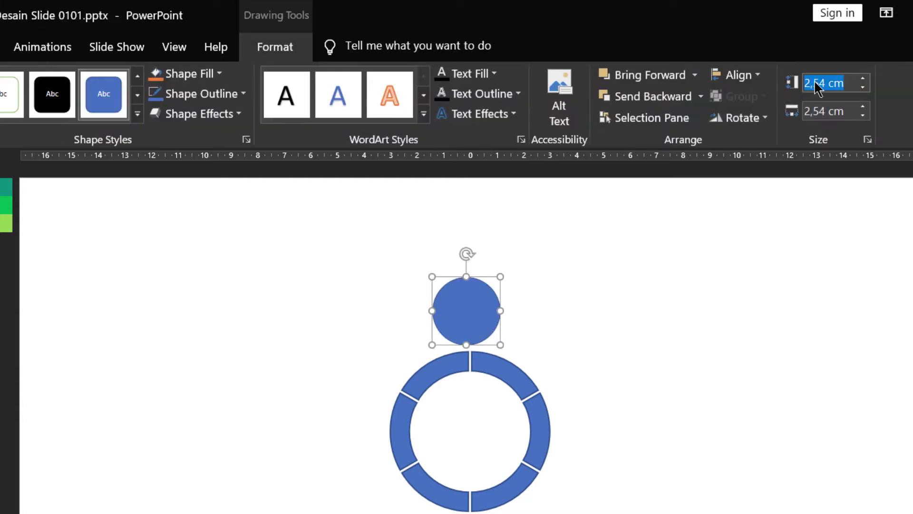
text(0,5)
key(Return)
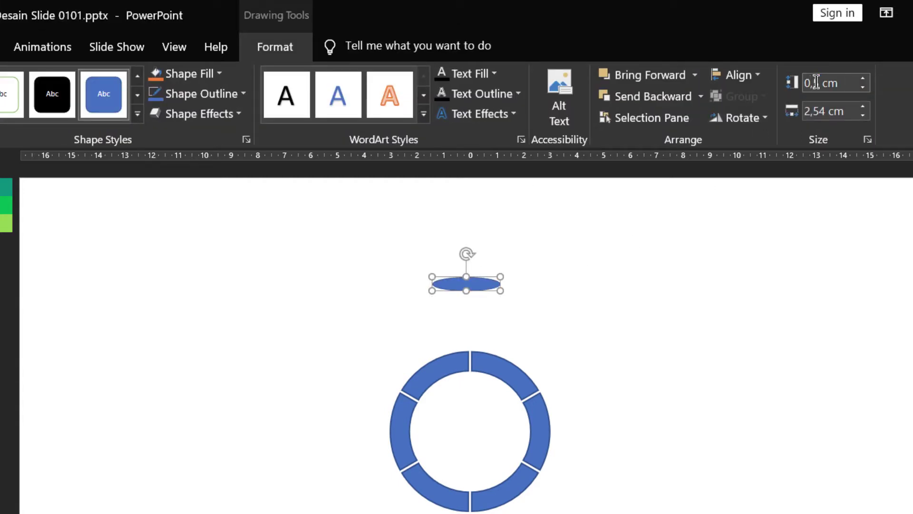
click(825, 112)
text(0,5)
key(Return)
Copy the small circle horizontally to its left, leaving a gap of about 1,15 cm between the two circles.
ctrl+scroll(457, 264, up, 3)
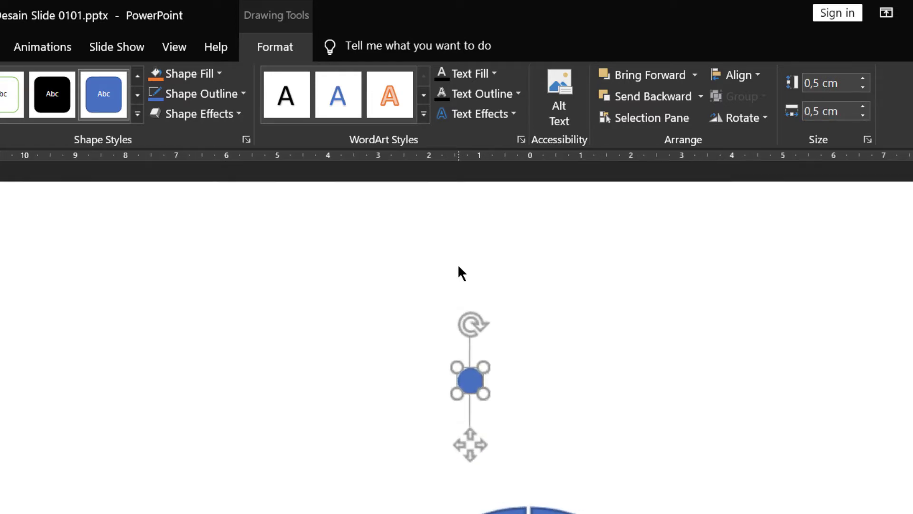
ctrl+drag(472, 389, 389, 389)
click(451, 323)
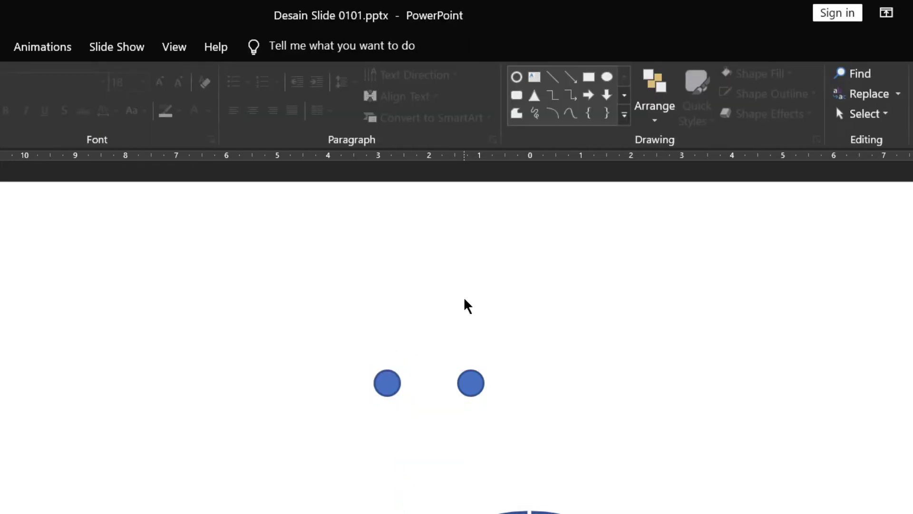
Connect the two small circles with a straight horizontal line and set its weight to 1½ pt.
click(552, 78)
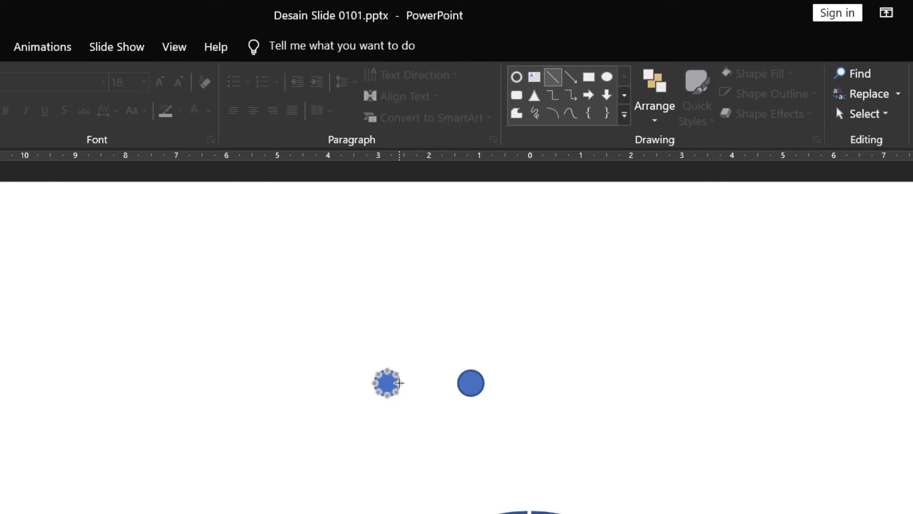
drag(399, 383, 458, 383)
click(242, 94)
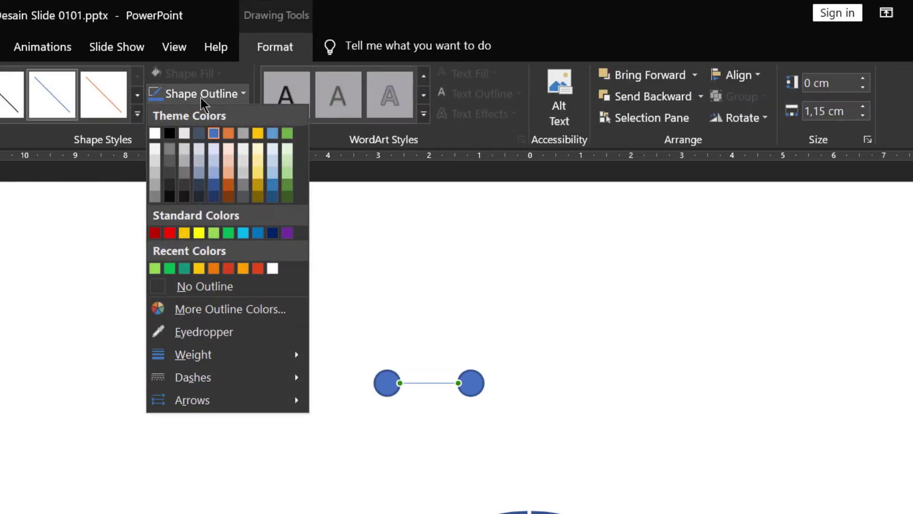
mouse_move(268, 354)
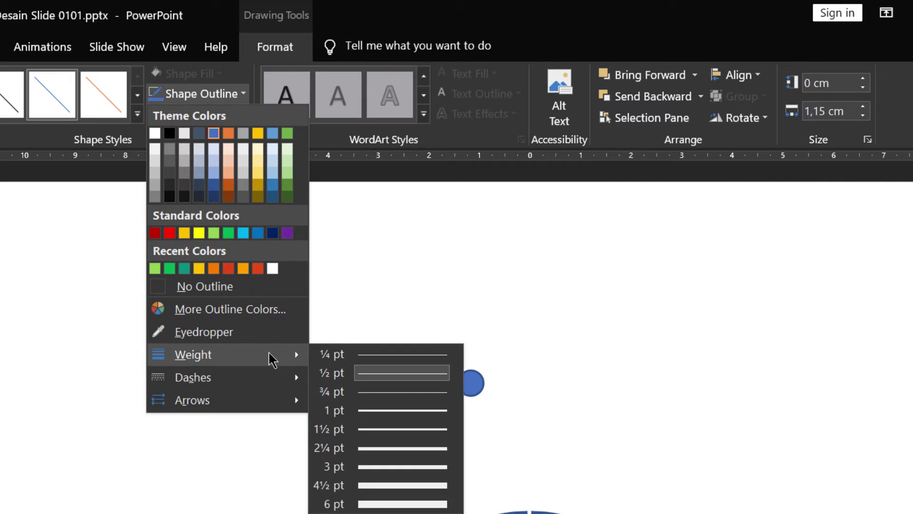
click(387, 430)
click(503, 363)
Remove the outline from both small circles at the ends of the connecting line.
click(387, 388)
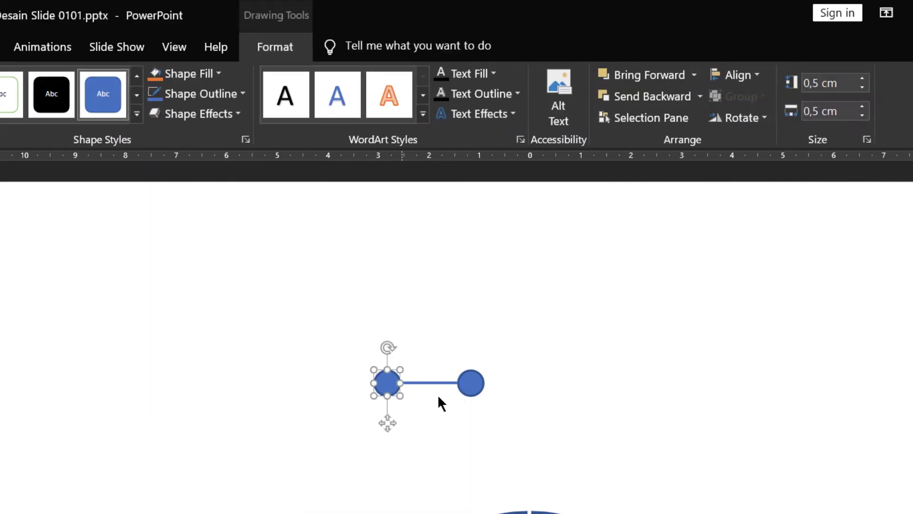
shift+click(471, 386)
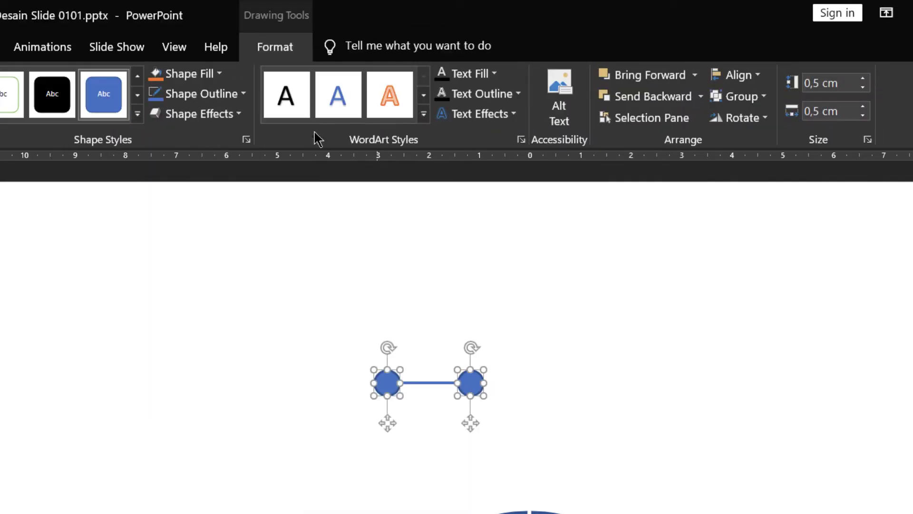
click(220, 99)
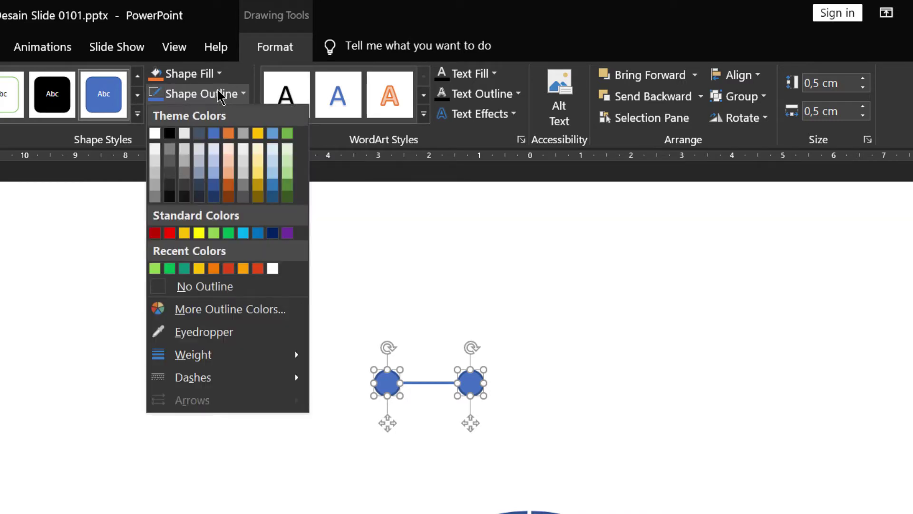
click(183, 286)
click(555, 356)
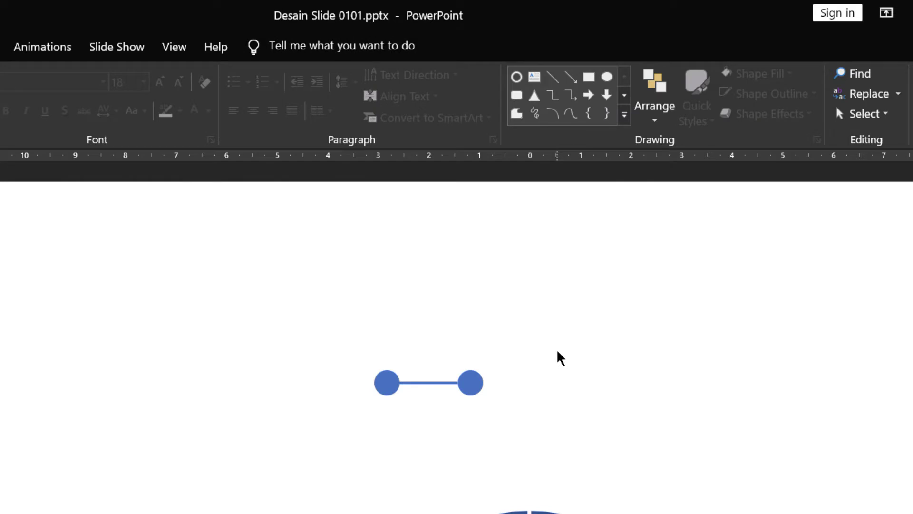
Insert a rounded rectangle beside the ring and set its height to 3 cm and width to 7,5 cm.
ctrl+scroll(556, 369, down, 3)
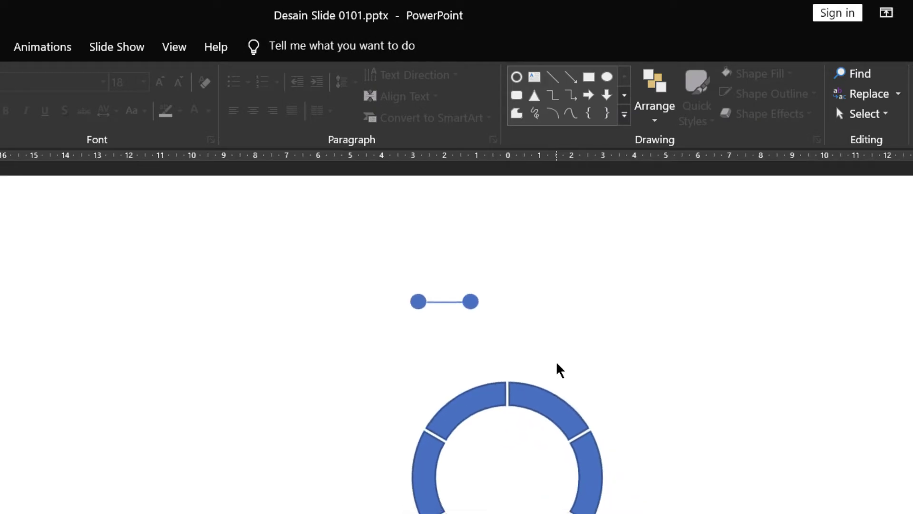
click(516, 95)
mouse_move(112, 328)
mouse_down()
mouse_move(212, 426)
mouse_move(296, 425)
mouse_up()
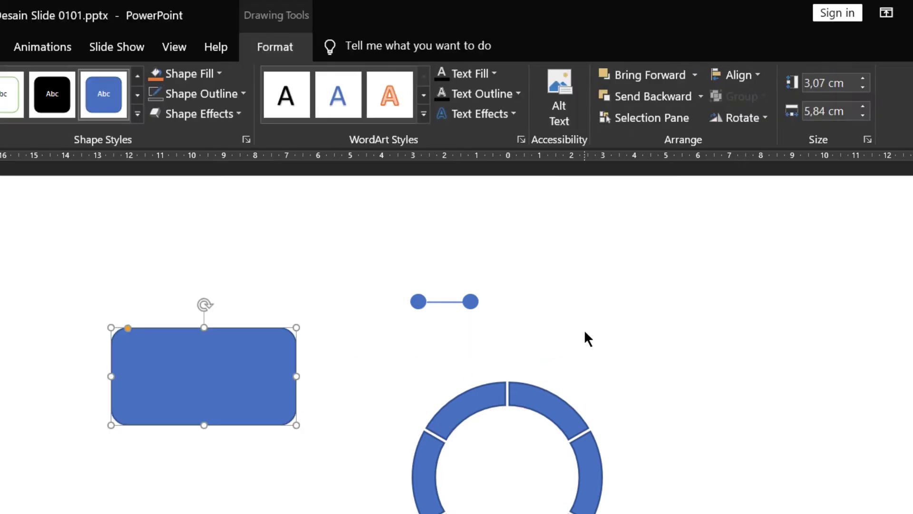
click(828, 83)
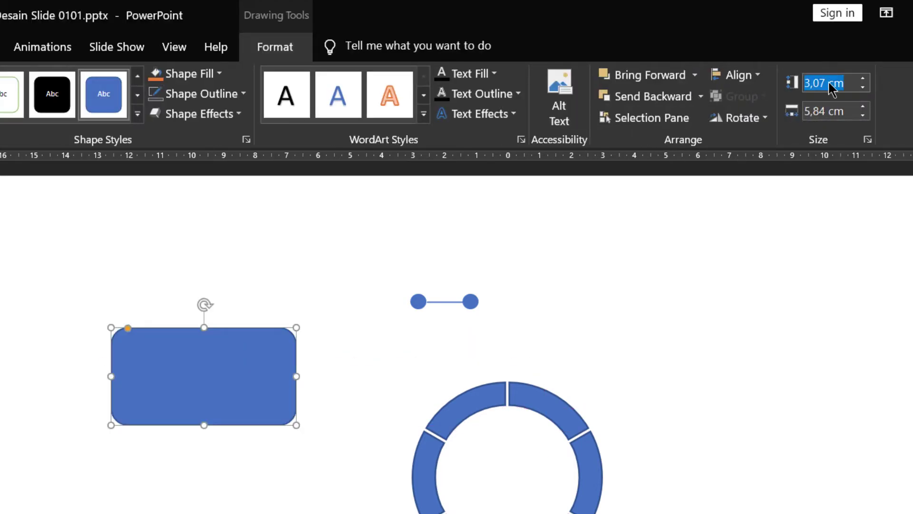
text(3)
key(Return)
click(832, 114)
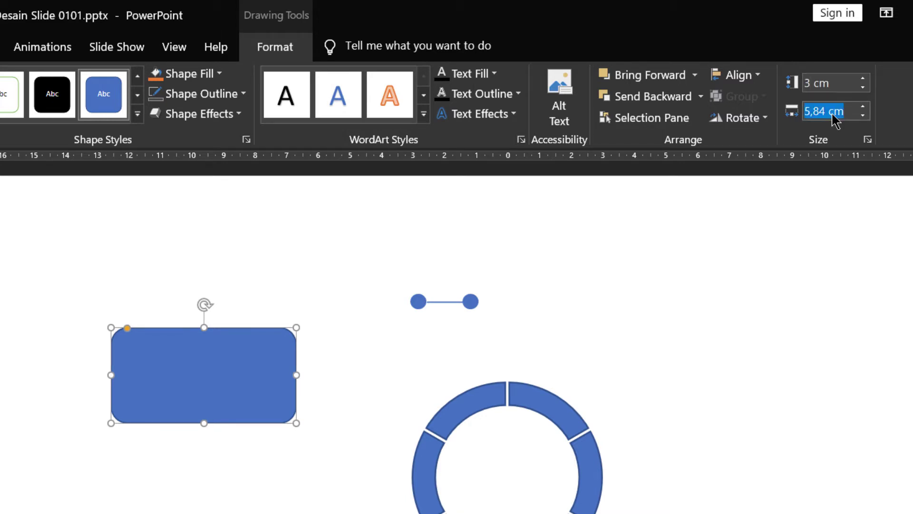
text(7,)
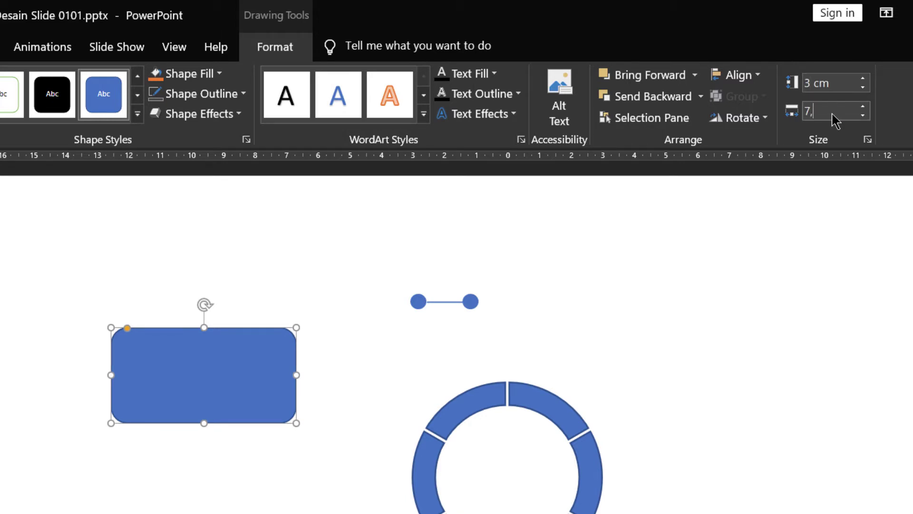
text(5)
key(Return)
click(647, 238)
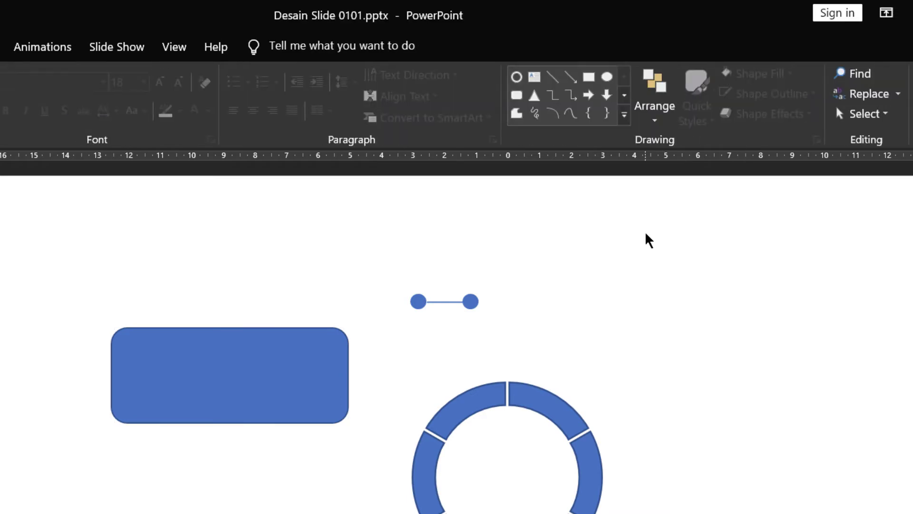
Draw a rectangle about 4,29 cm high over the rounded rectangle, set its width to 6 cm and centre it on that shape.
click(589, 77)
drag(134, 308, 318, 445)
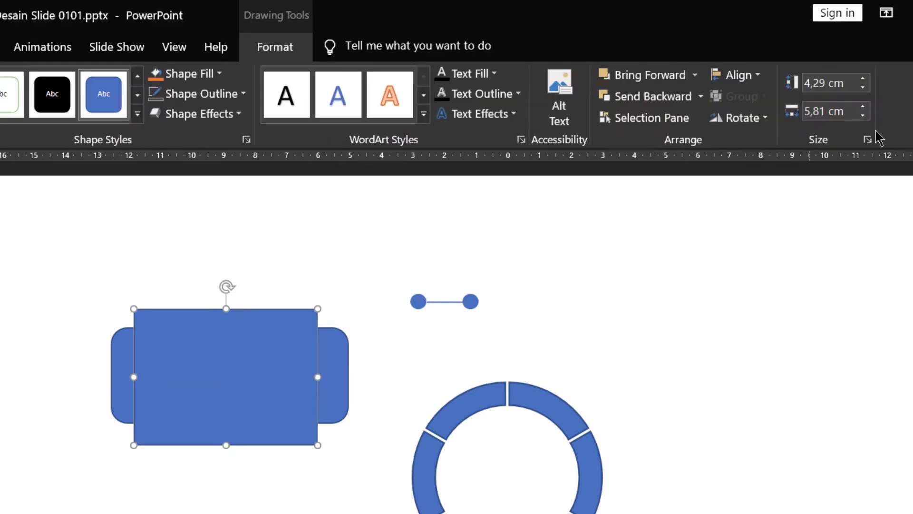
click(841, 114)
text(6)
key(Return)
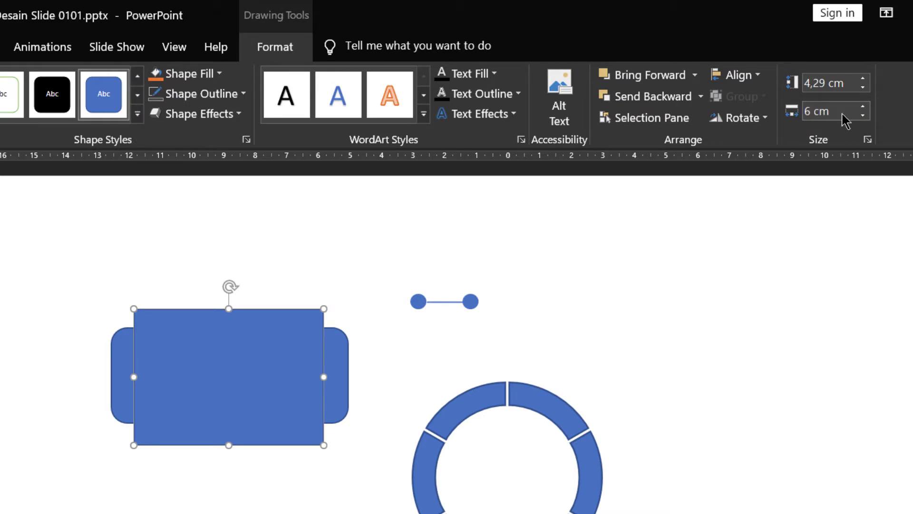
drag(198, 386, 199, 387)
Increase the rounded rectangle's corner radius to meet the overlapping rectangle's sides, and split the two shapes with Fragment.
click(338, 341)
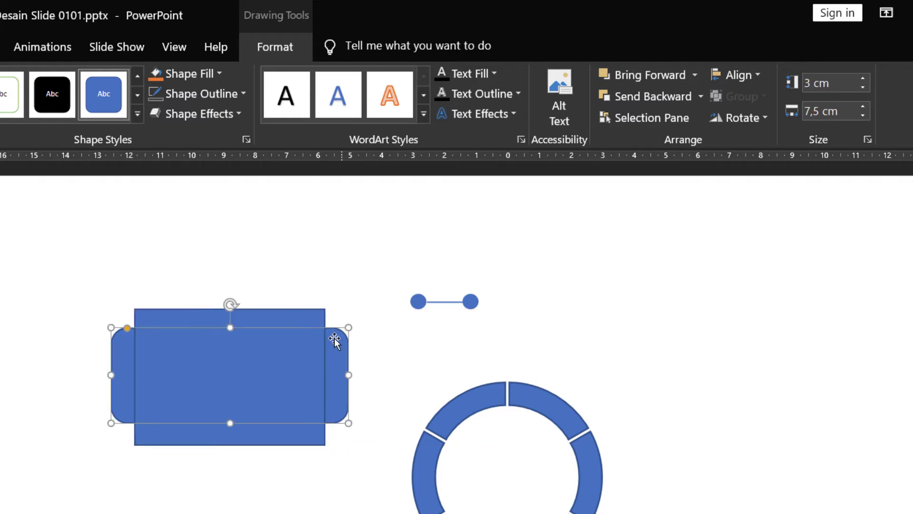
drag(129, 329, 134, 331)
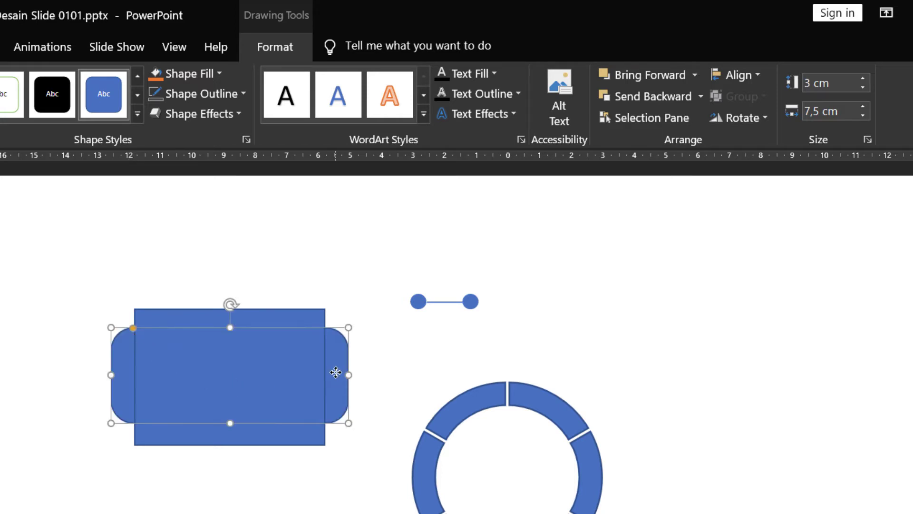
shift+click(266, 361)
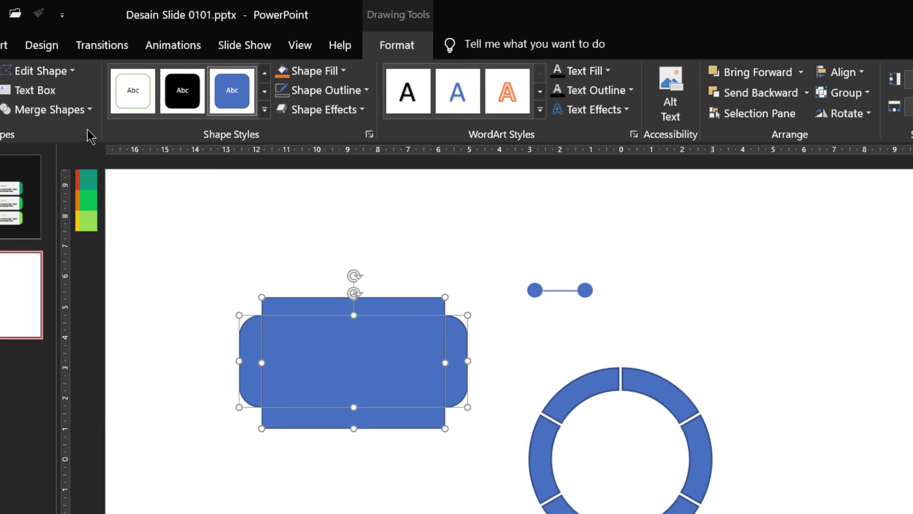
click(14, 111)
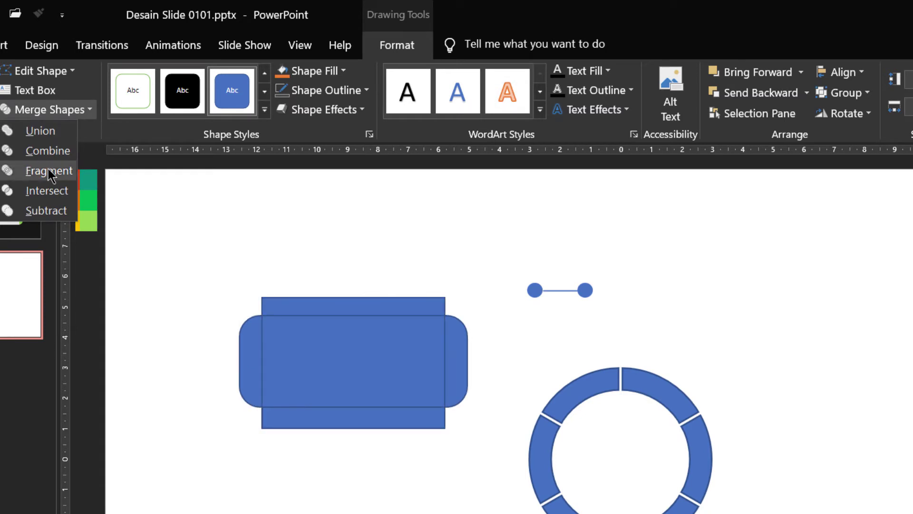
click(48, 170)
click(346, 455)
Delete the fragments protruding below and above the rounded rectangle.
click(336, 418)
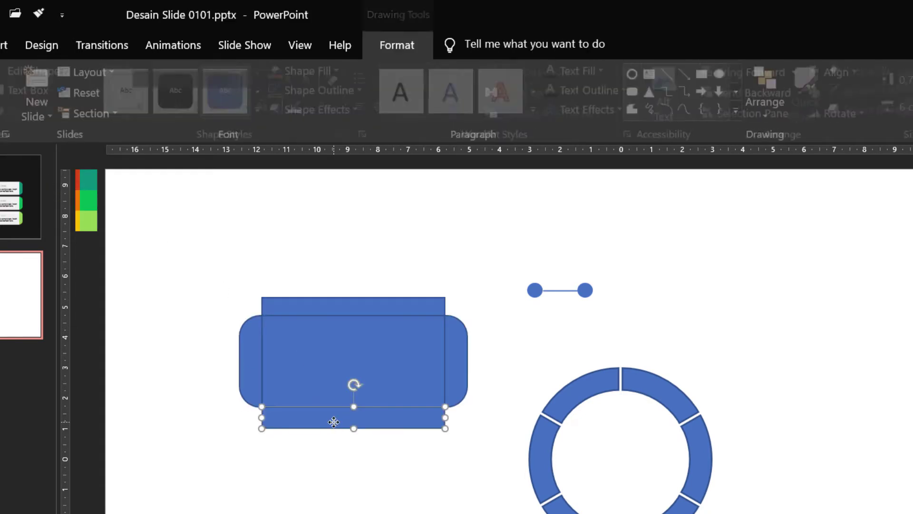
key(Delete)
click(329, 310)
key(Delete)
Fill the centre fragment of the rounded rectangle with light grey.
click(333, 327)
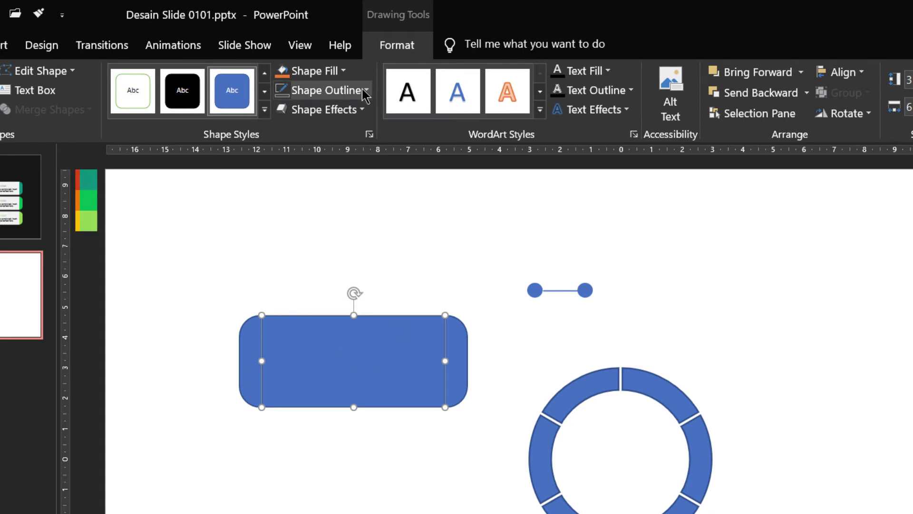
click(345, 72)
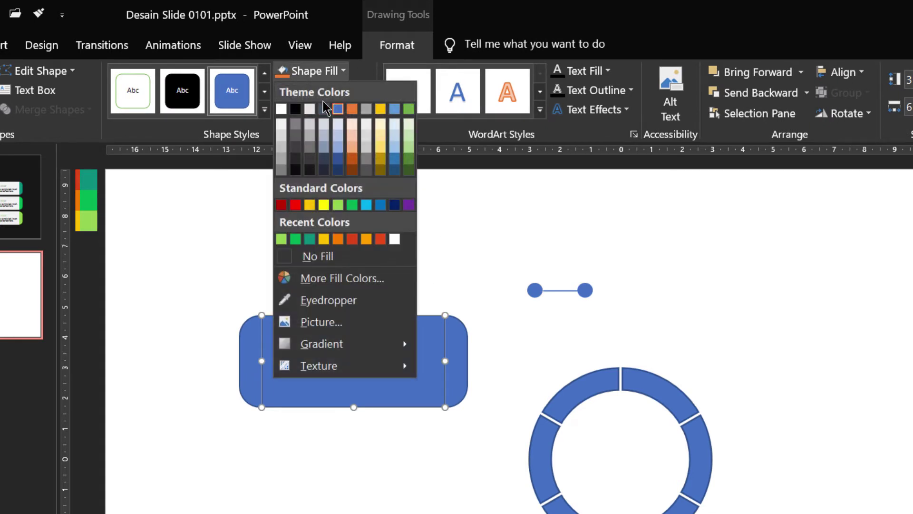
click(281, 125)
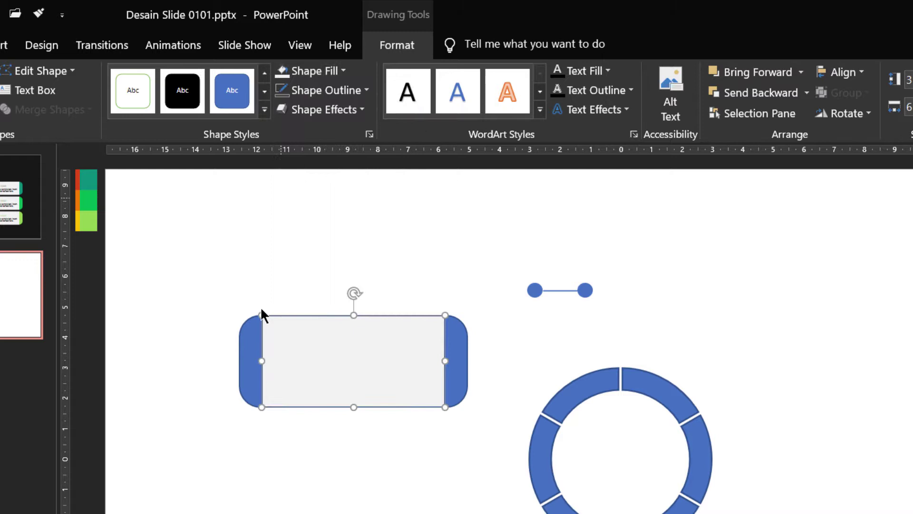
Fill the left end piece with the teal sampled from the colour palette beside the slide.
click(249, 352)
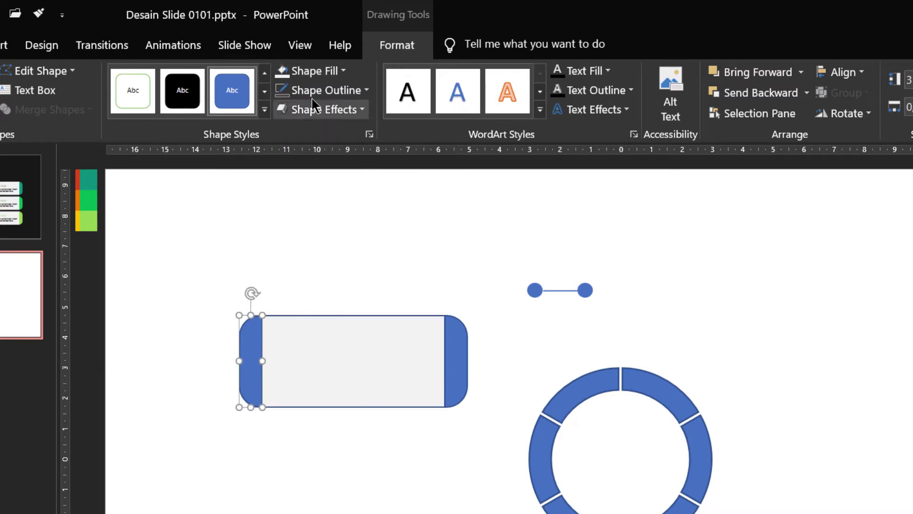
click(312, 73)
click(303, 302)
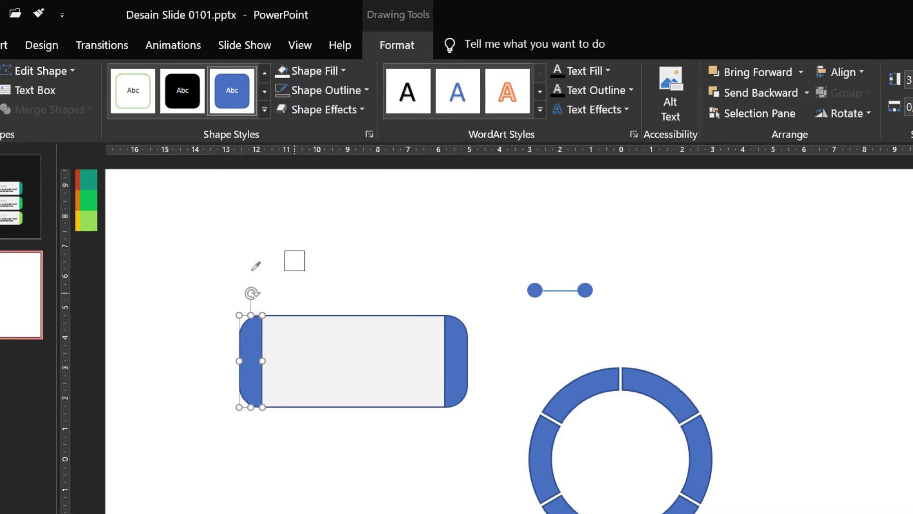
click(88, 178)
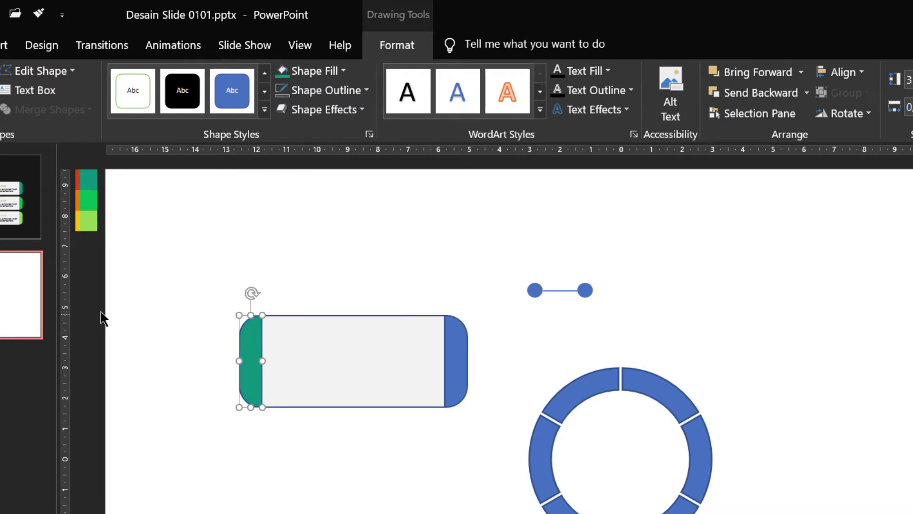
Fill the left and right end pieces with the red sampled from the colour palette beside the slide.
scroll(101, 313, down, 1)
click(312, 71)
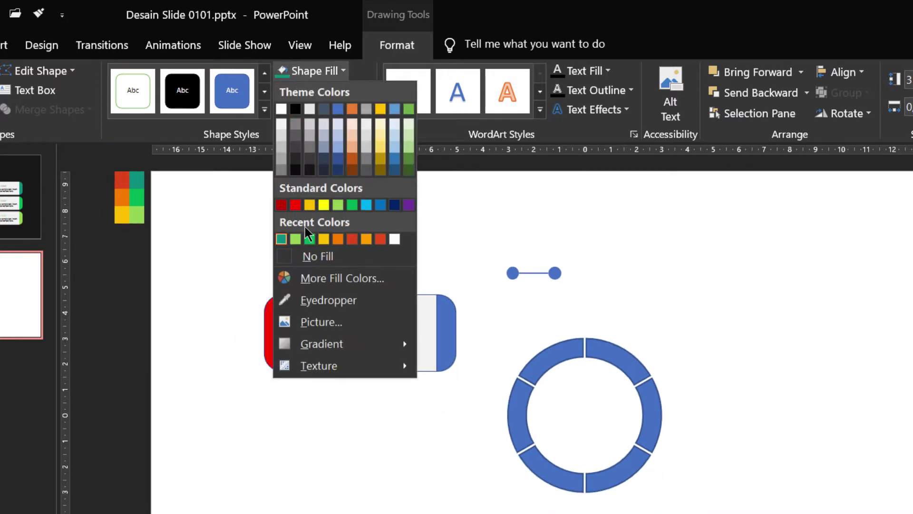
click(285, 299)
click(122, 178)
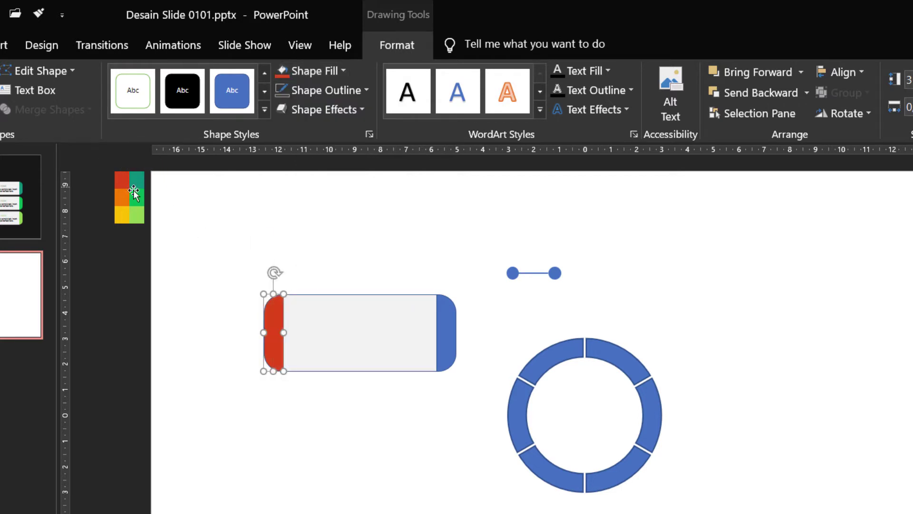
click(449, 321)
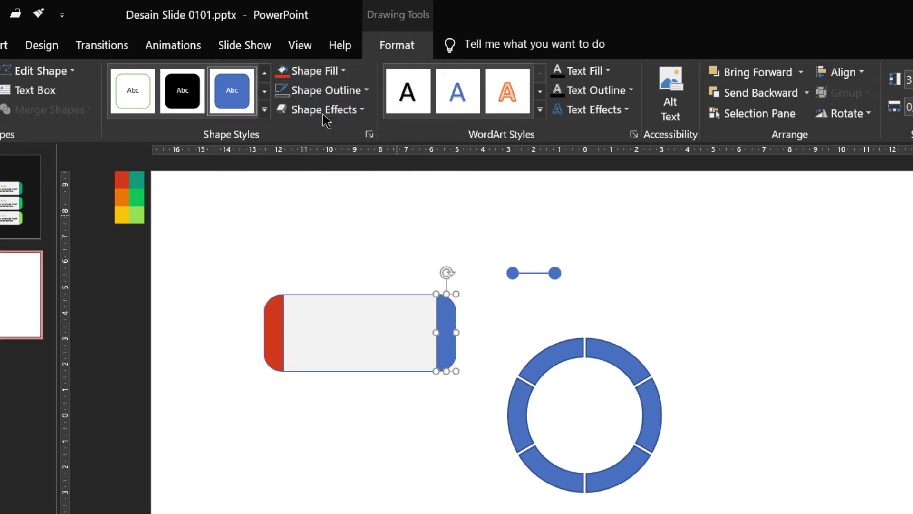
click(284, 76)
click(316, 266)
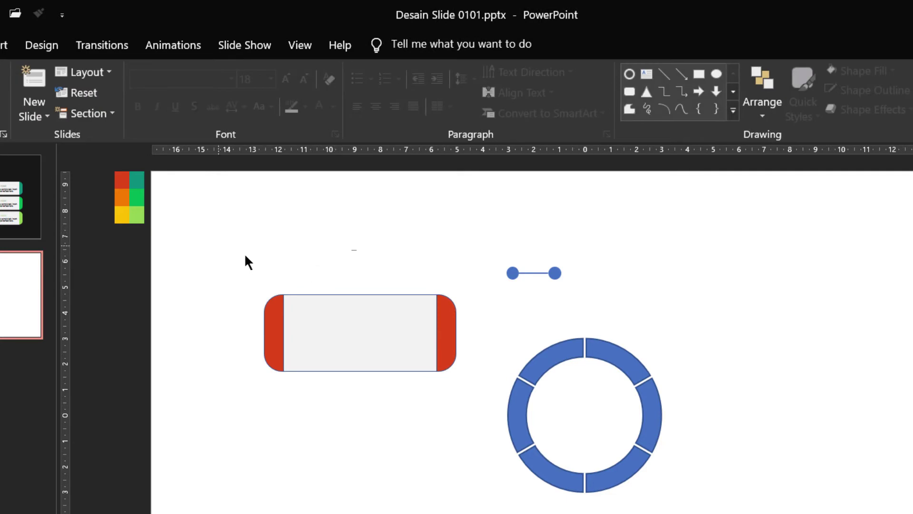
Remove the outline from all three pieces of the rounded box.
drag(218, 245, 475, 402)
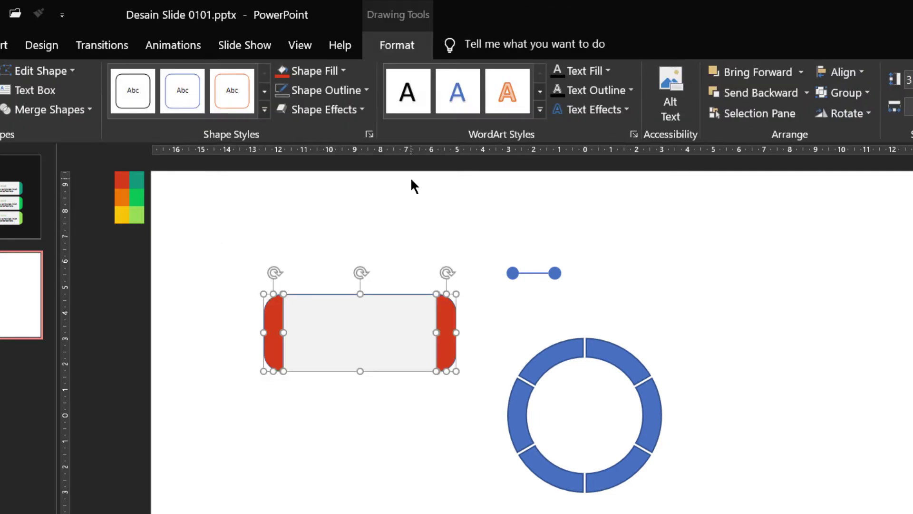
click(316, 90)
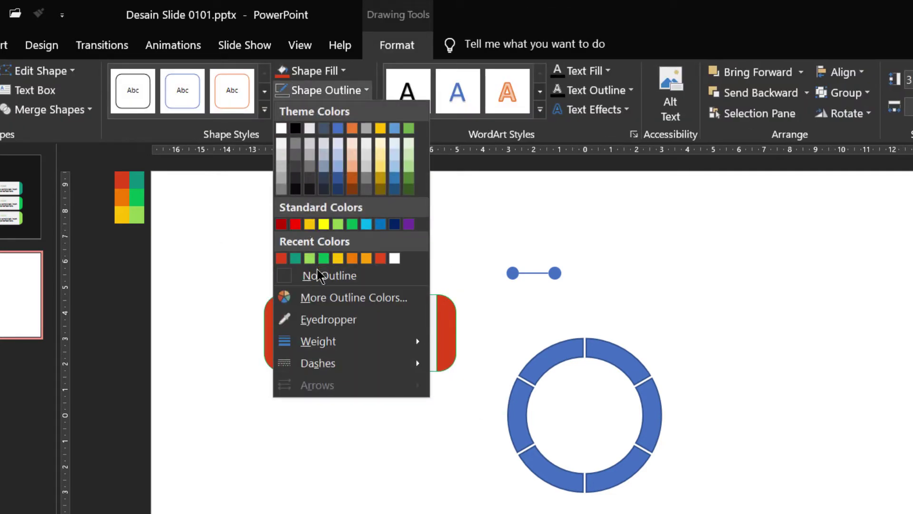
click(317, 277)
click(397, 411)
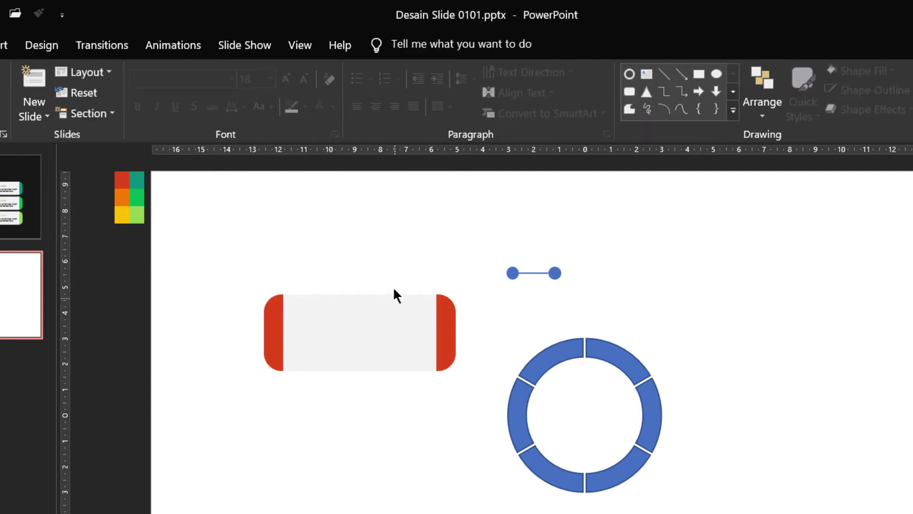
Group the three pieces of the red and grey box and align the group to the vertical middle of the slide.
drag(244, 264, 471, 393)
right_click(396, 298)
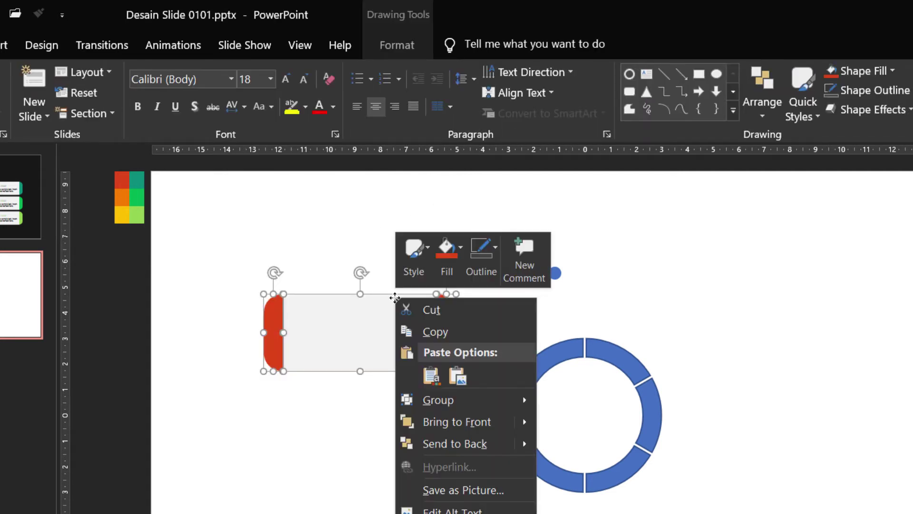
mouse_move(516, 401)
click(589, 403)
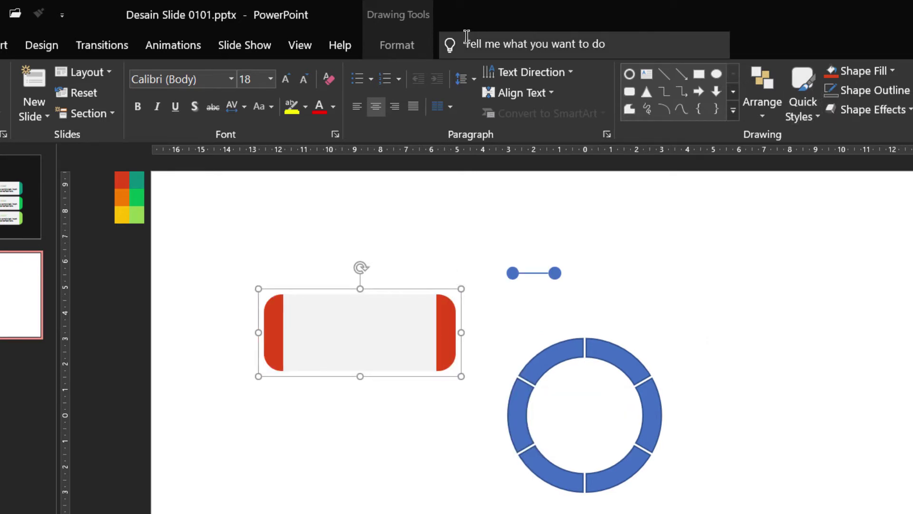
click(430, 46)
click(841, 72)
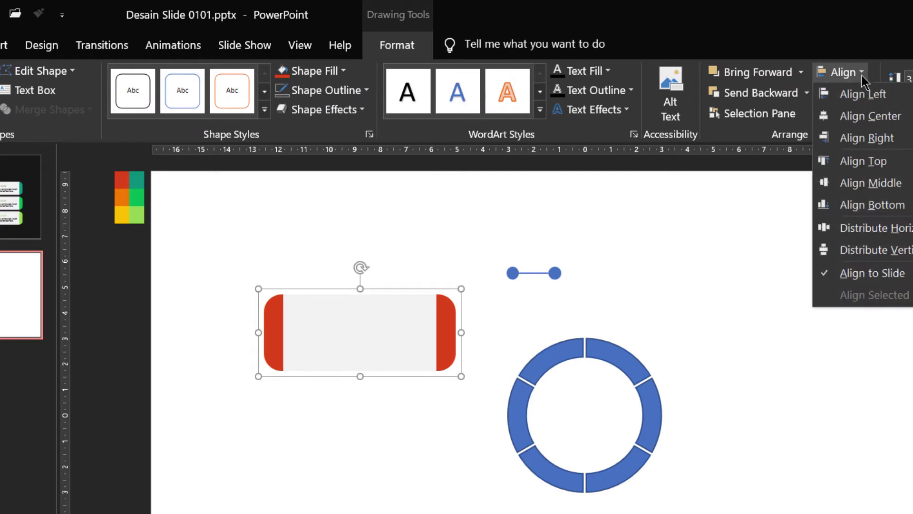
click(871, 180)
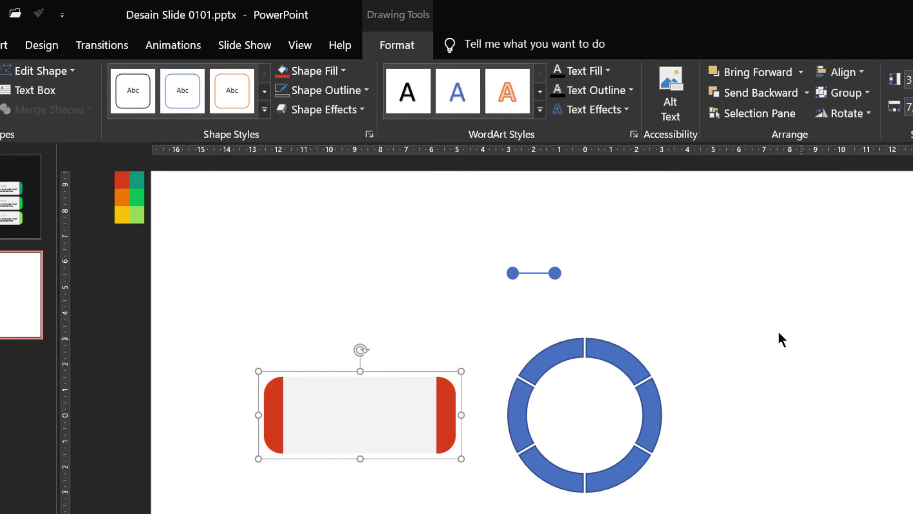
click(778, 333)
Group the two circles and their connecting line, and align the group to the vertical middle of the slide.
drag(506, 243, 581, 308)
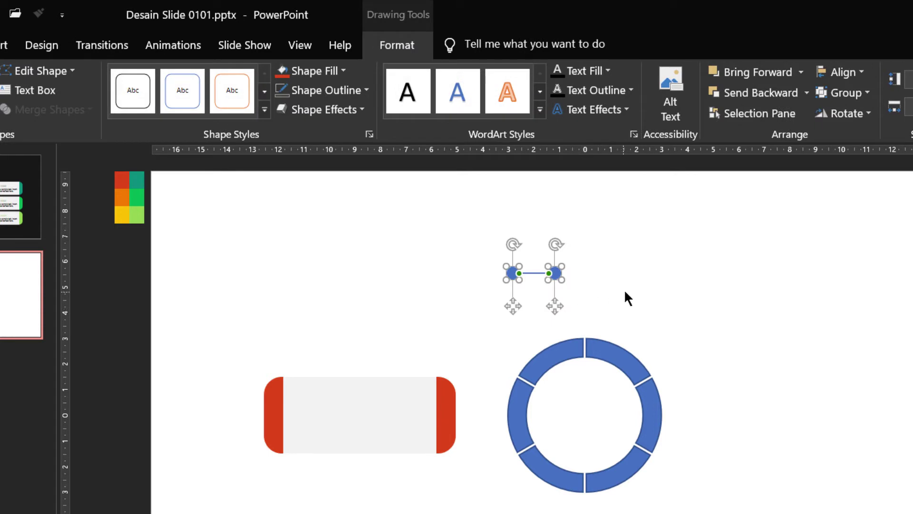
key(ctrl+g)
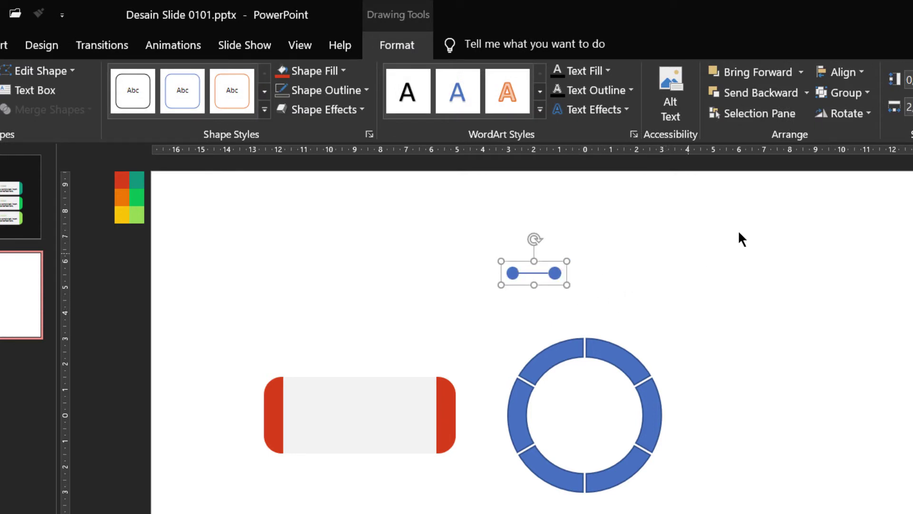
click(843, 73)
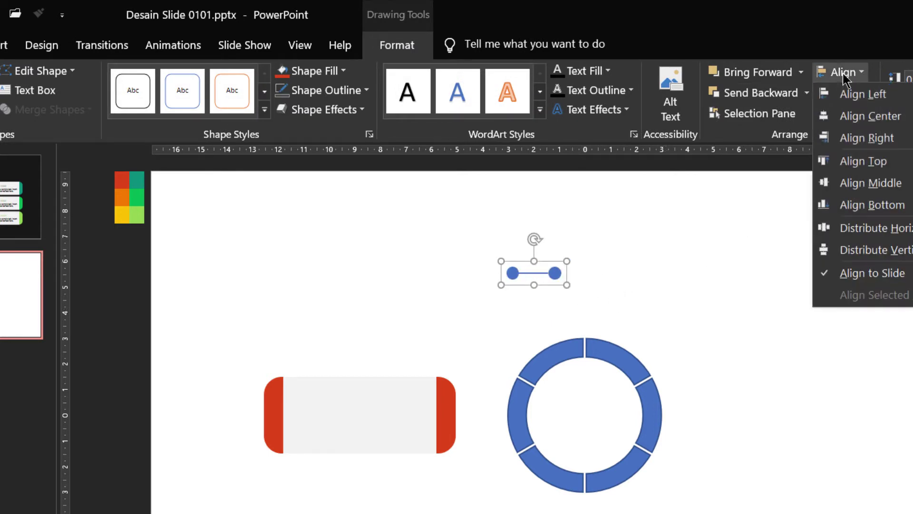
click(861, 183)
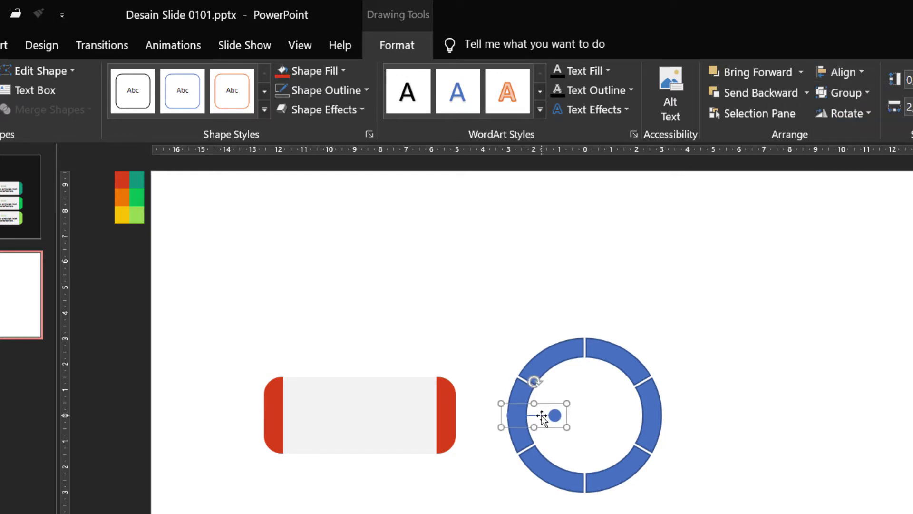
Move the connector group horizontally into the gap between the red and grey box and the ring.
drag(543, 416, 487, 416)
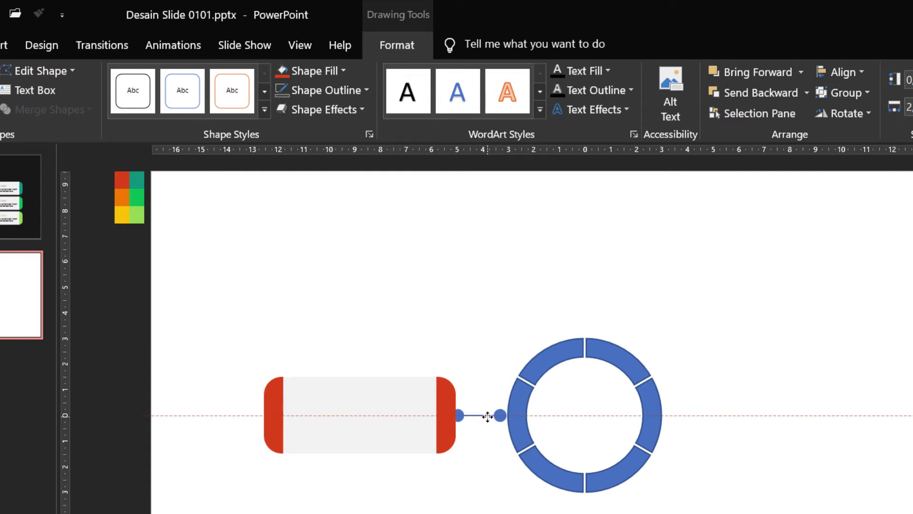
drag(488, 416, 488, 416)
click(468, 428)
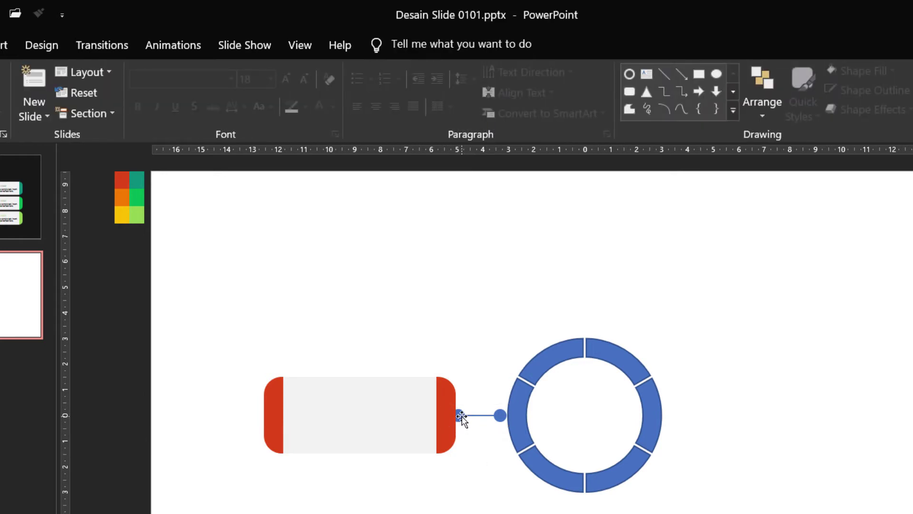
Ungroup the connector between the box and the ring into its separate circles and line.
click(461, 417)
mouse_move(587, 223)
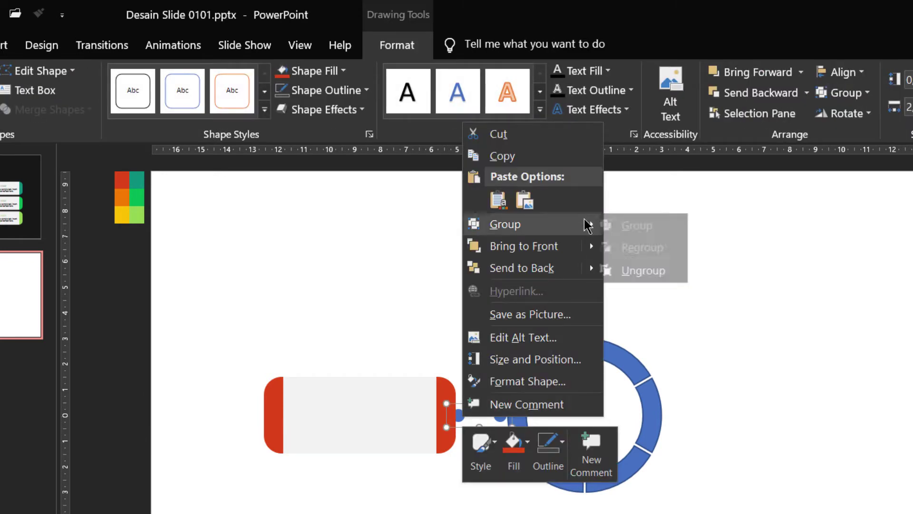
click(649, 268)
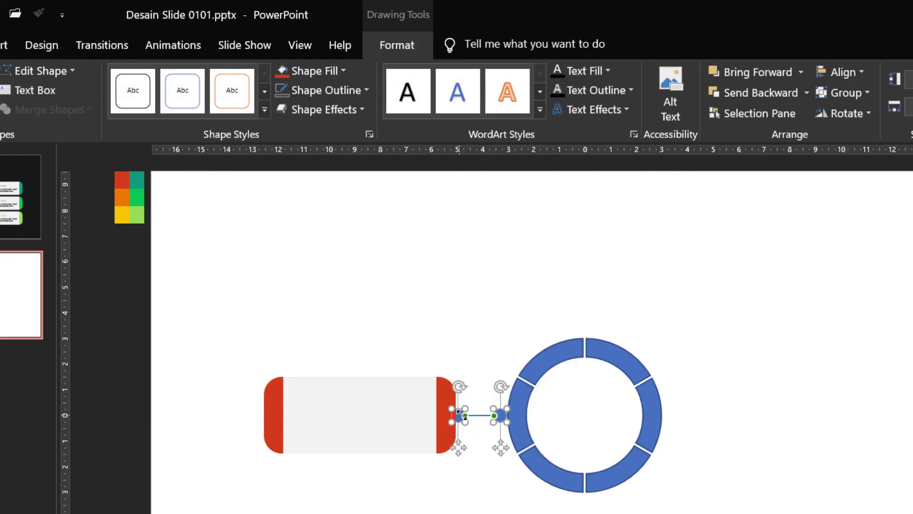
click(747, 396)
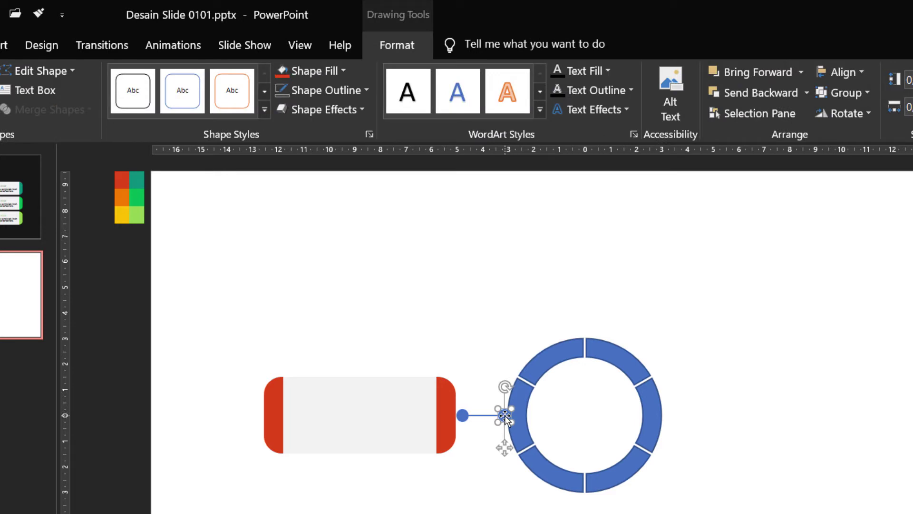